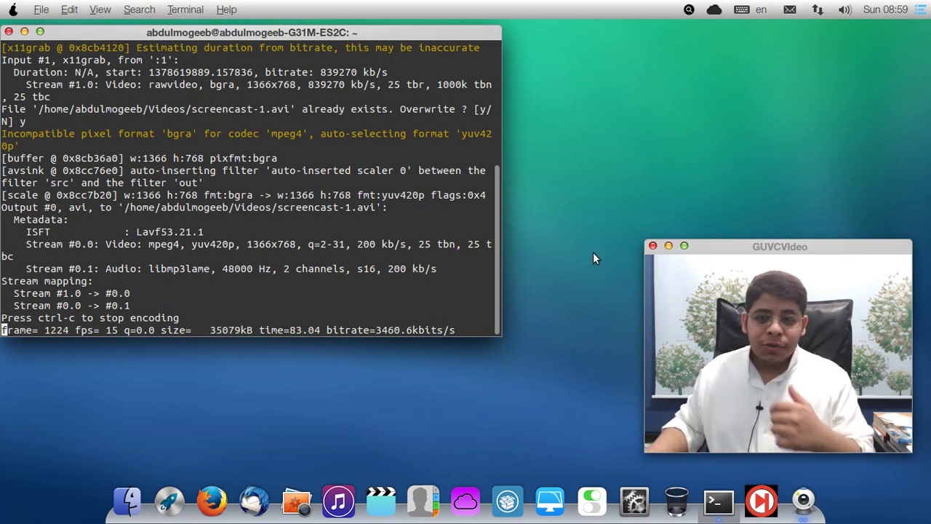
Minimize the terminal window and look through the recent notifications from all applications.
left_click(24, 32)
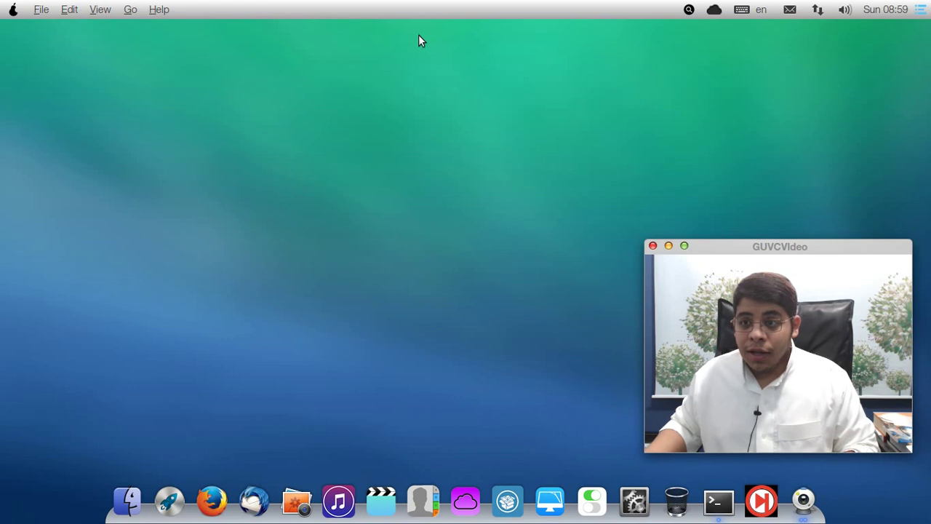
left_click(922, 8)
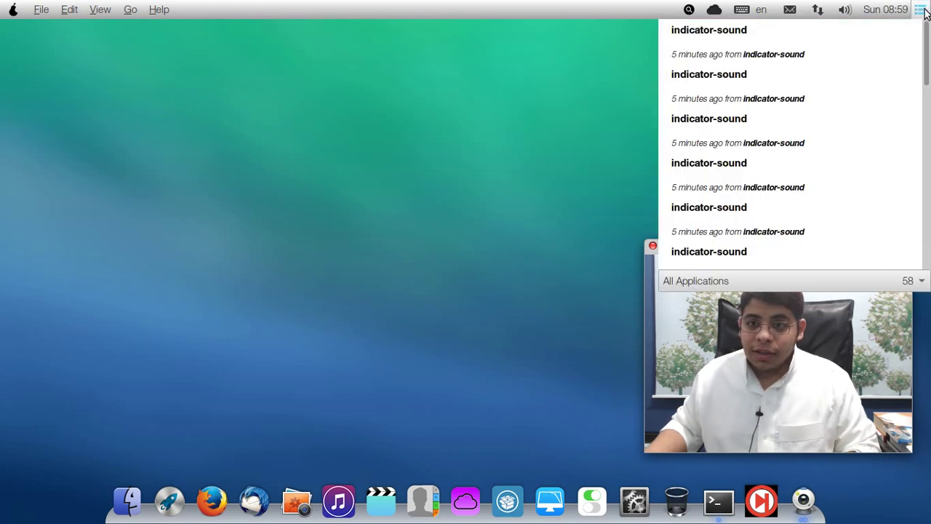
mouse_move(925, 40)
left_mouse_down()
mouse_move(921, 239)
mouse_move(929, 36)
left_mouse_up()
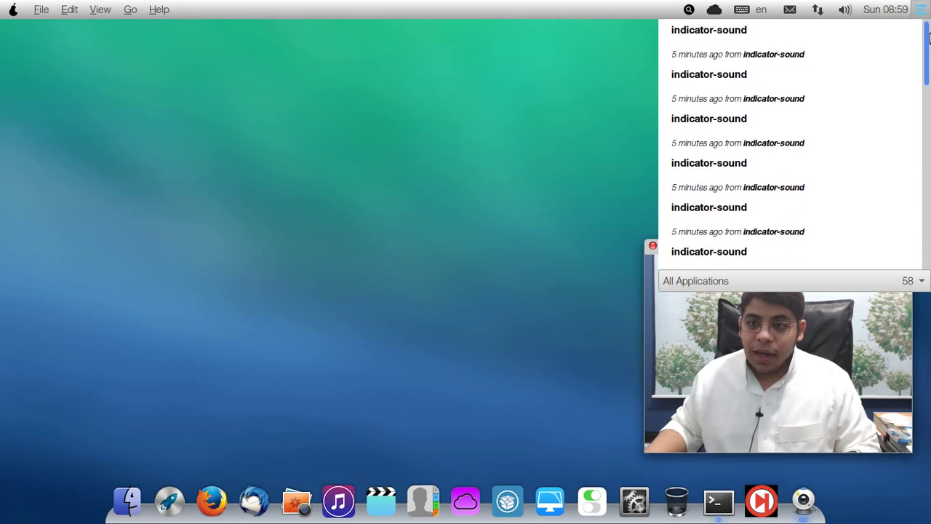
scroll(805, 79, "down", 2)
scroll(805, 80, "down", 2)
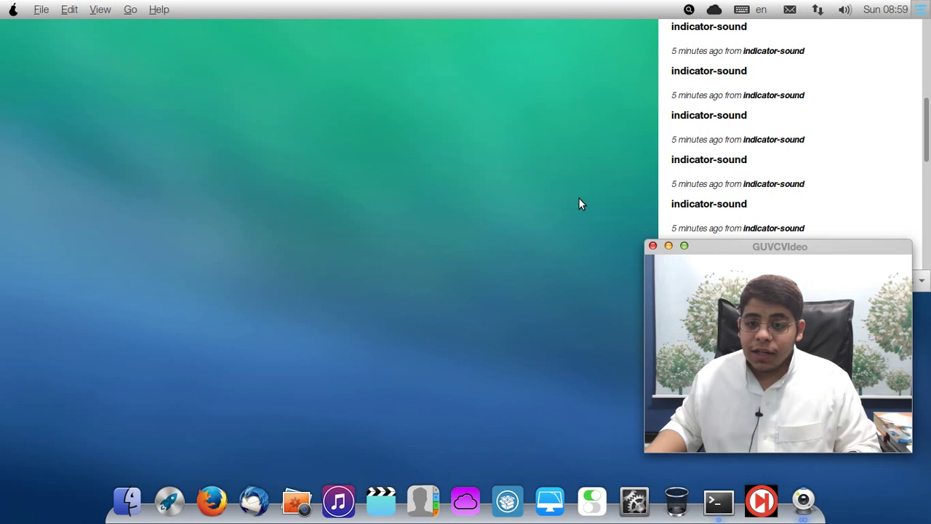
mouse_move(752, 249)
left_mouse_down()
mouse_move(769, 295)
mouse_move(765, 258)
left_mouse_up()
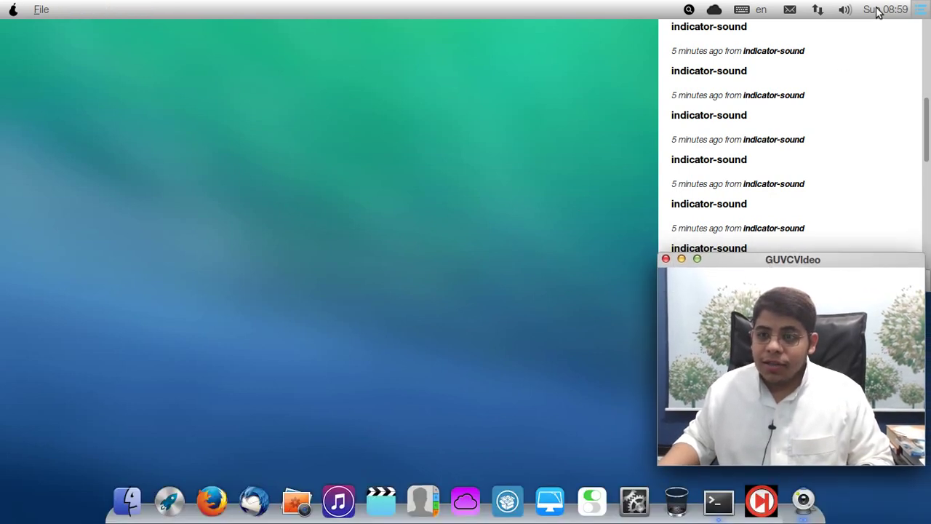
left_click(920, 7)
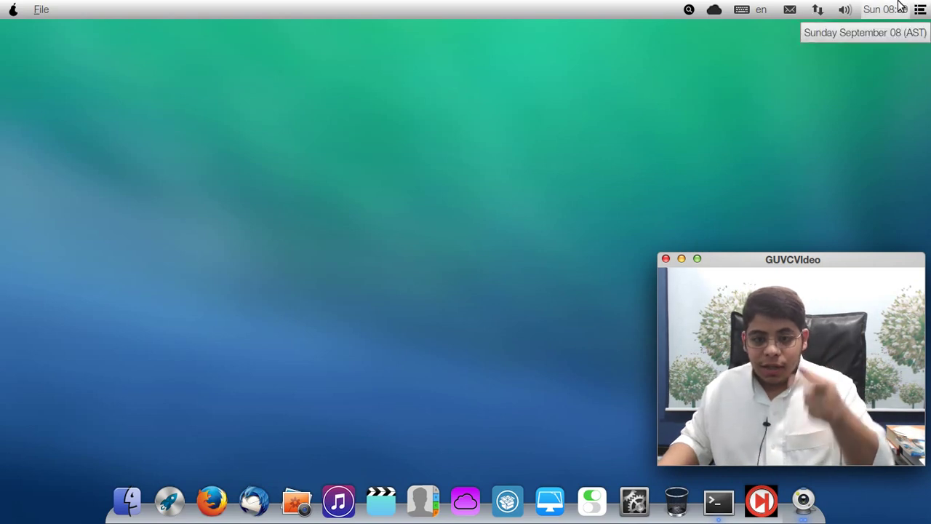
left_click(920, 8)
left_click(920, 9)
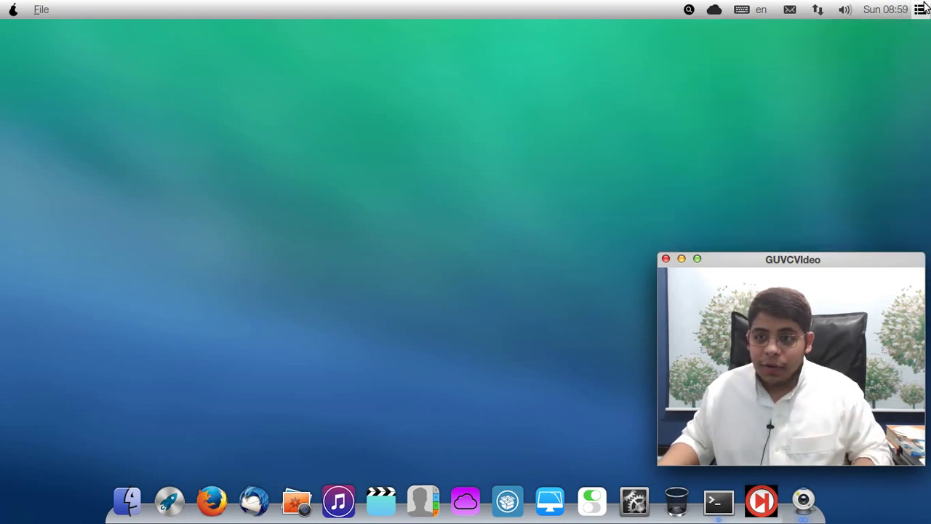
Review the date, sound, network, mail and keyboard layout indicators and the options they offer.
left_click(899, 12)
left_click(896, 12)
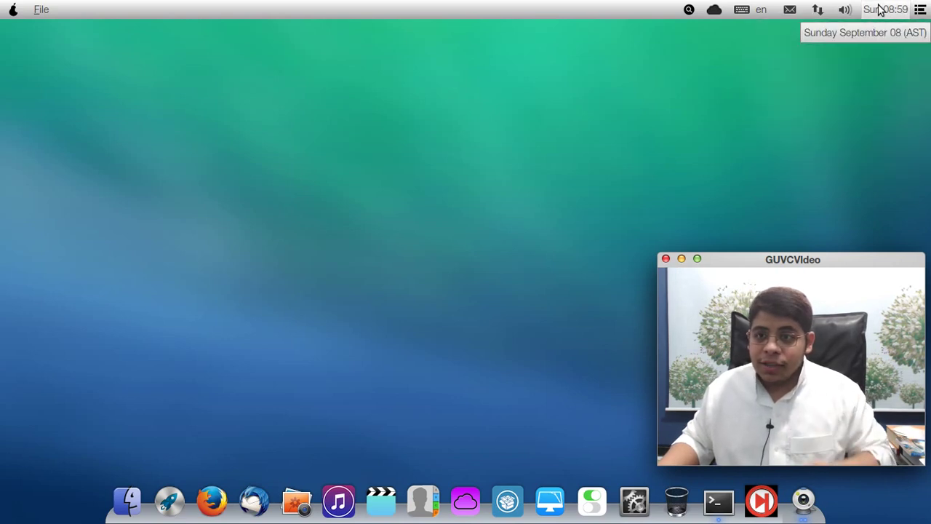
left_click(844, 11)
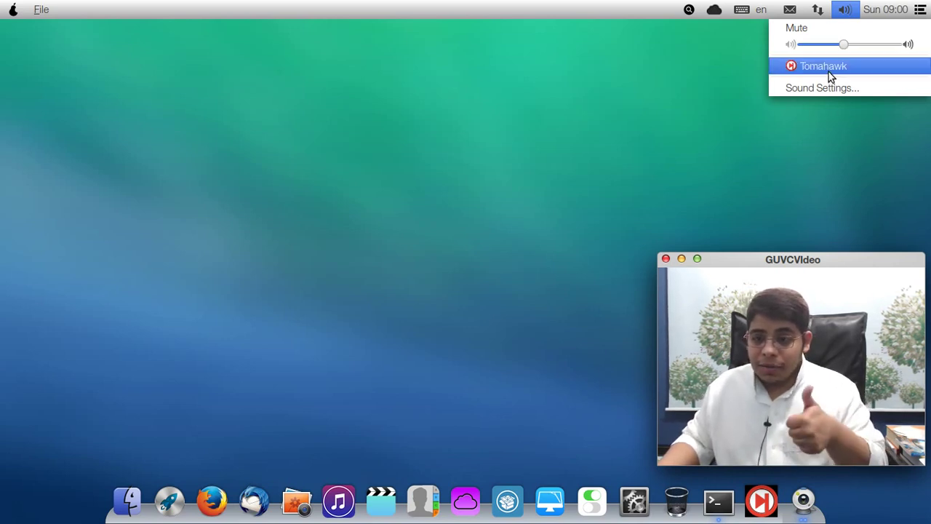
mouse_move(820, 16)
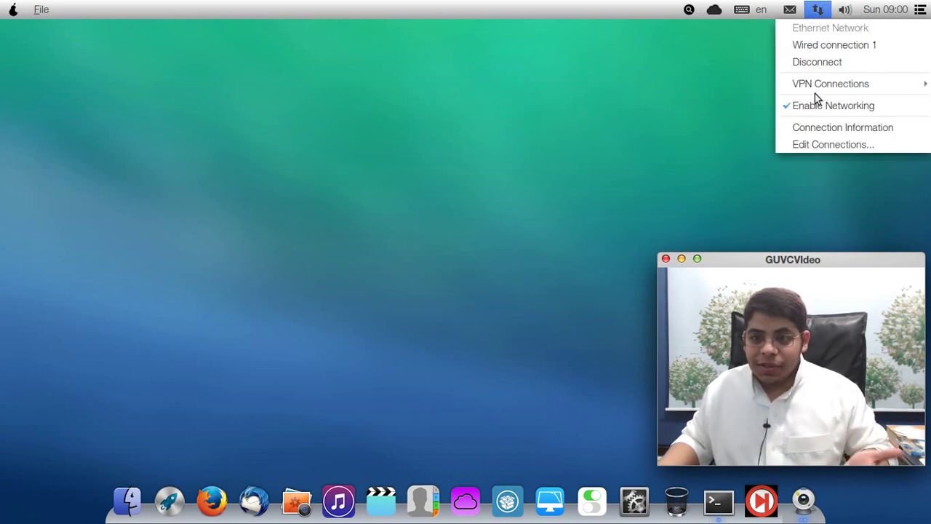
mouse_move(793, 6)
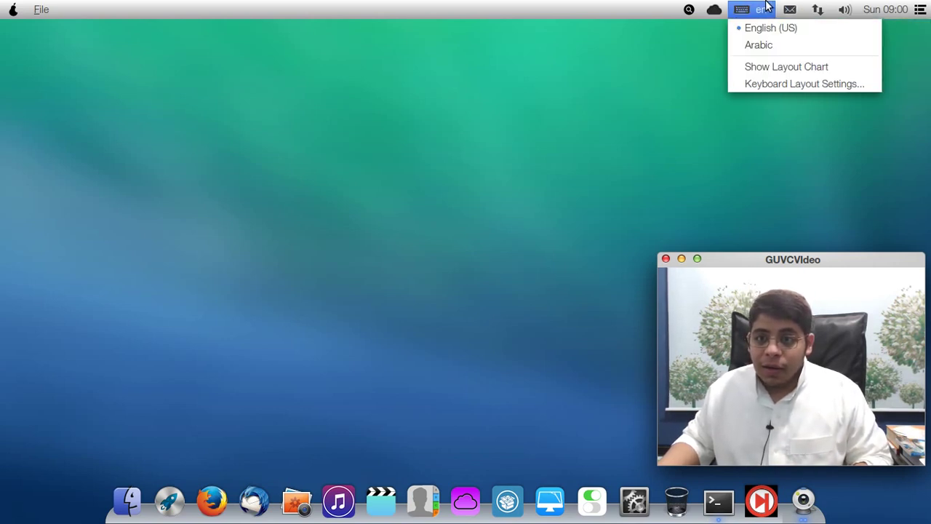
View the Pear Cloud settings with the Pear ID sign-in form, and close the window.
mouse_move(717, 11)
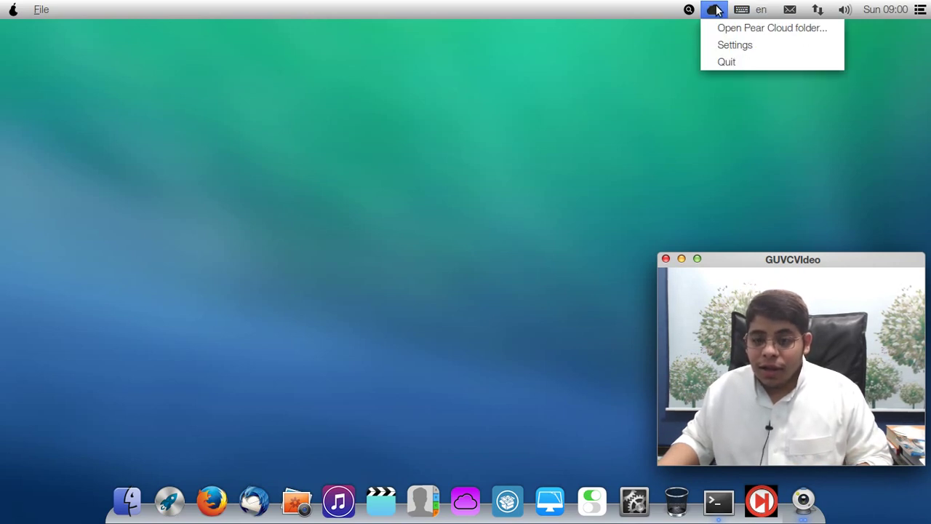
left_click(726, 43)
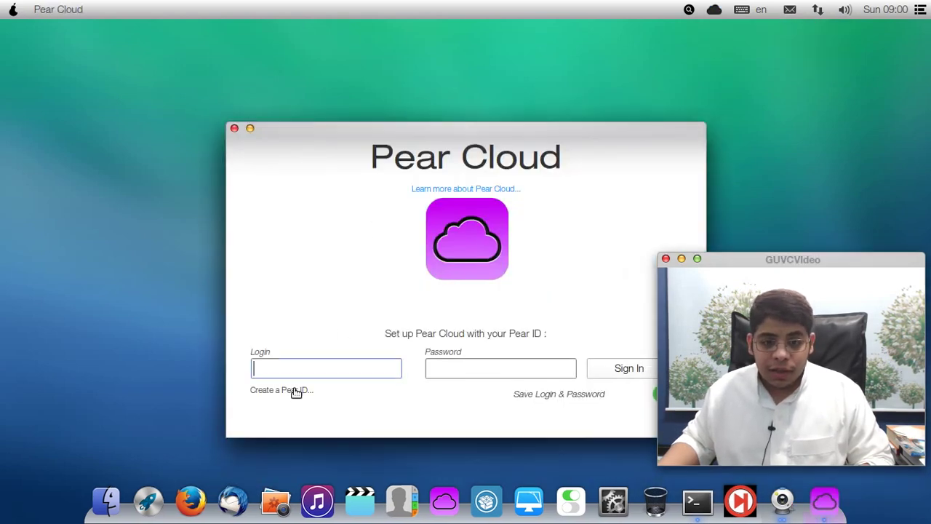
left_click(234, 129)
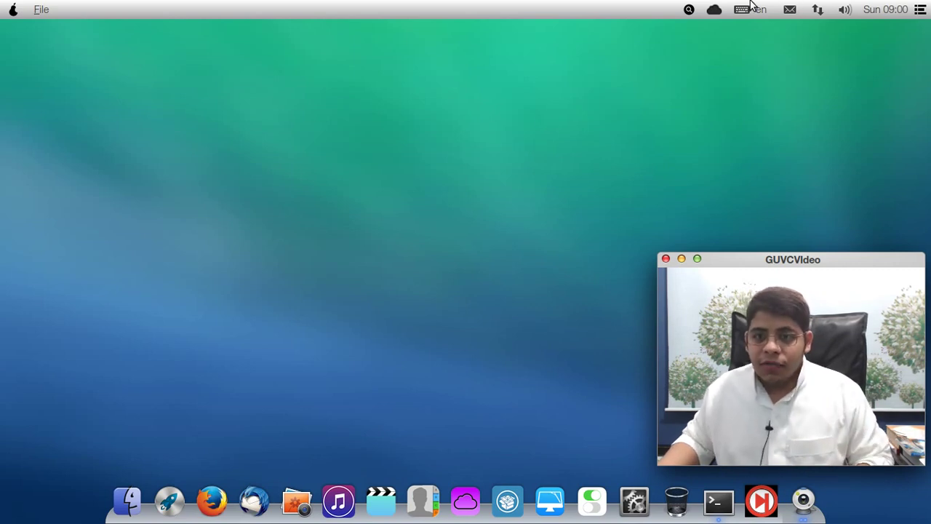
Show the desktop search field and view the About information of the Indicator Applet, closing it when done.
left_click(690, 8)
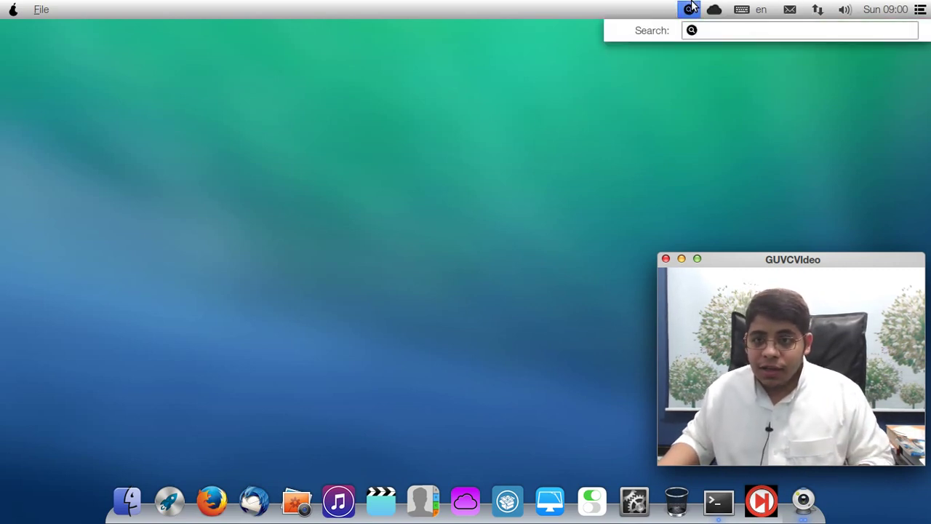
left_click(691, 9)
right_click(690, 9)
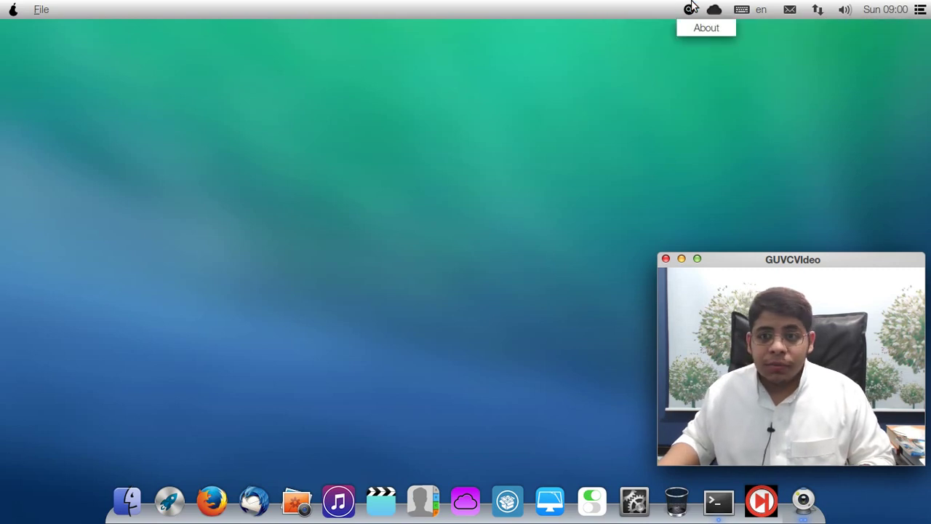
left_click(708, 31)
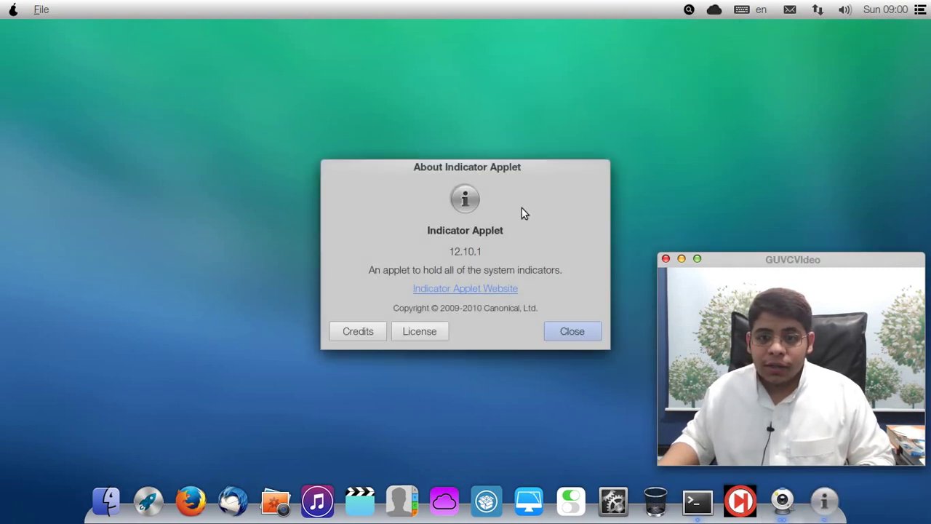
left_click(572, 332)
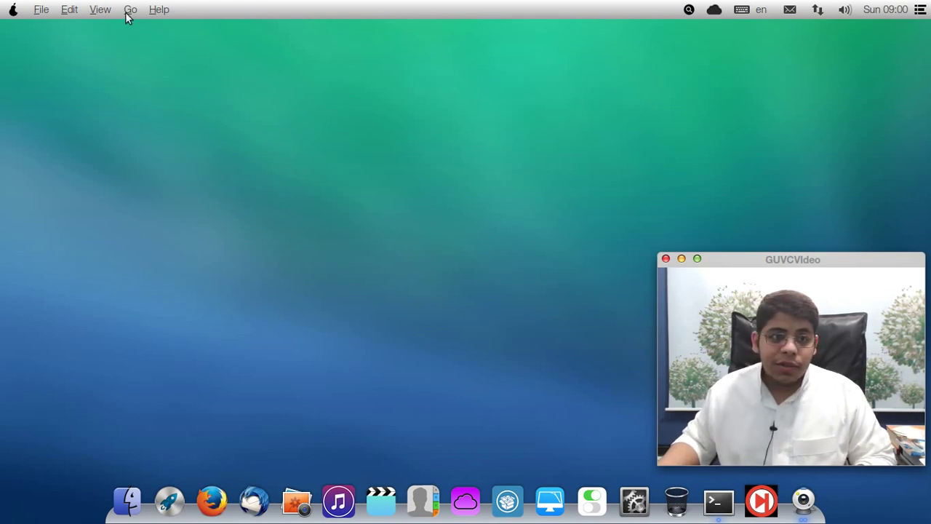
Look through the desktop's global menu bar, including the file creation, places and help commands.
left_click(43, 9)
mouse_move(55, 12)
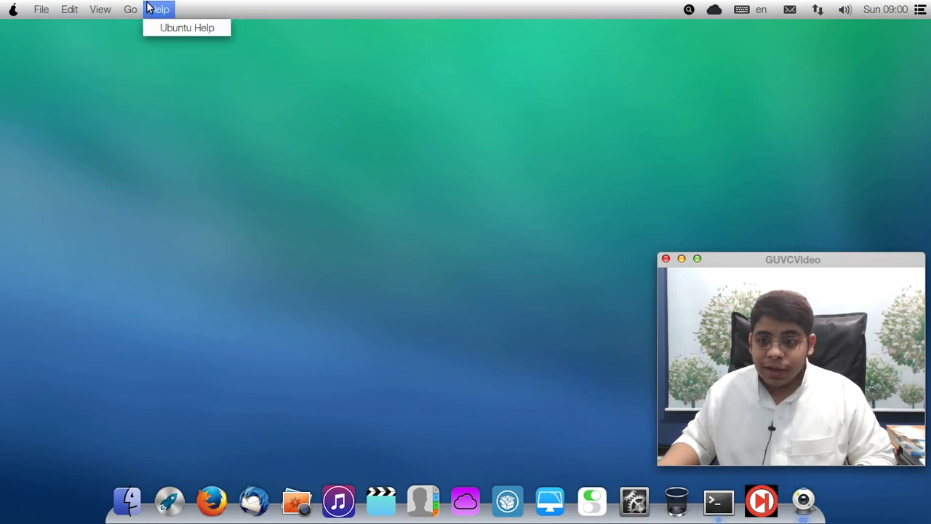
mouse_move(134, 8)
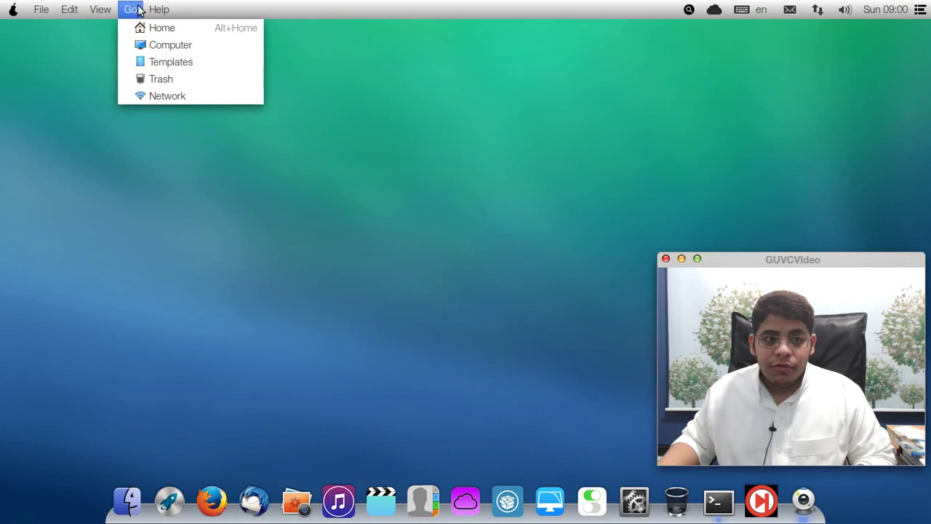
left_click(246, 8)
left_click(43, 9)
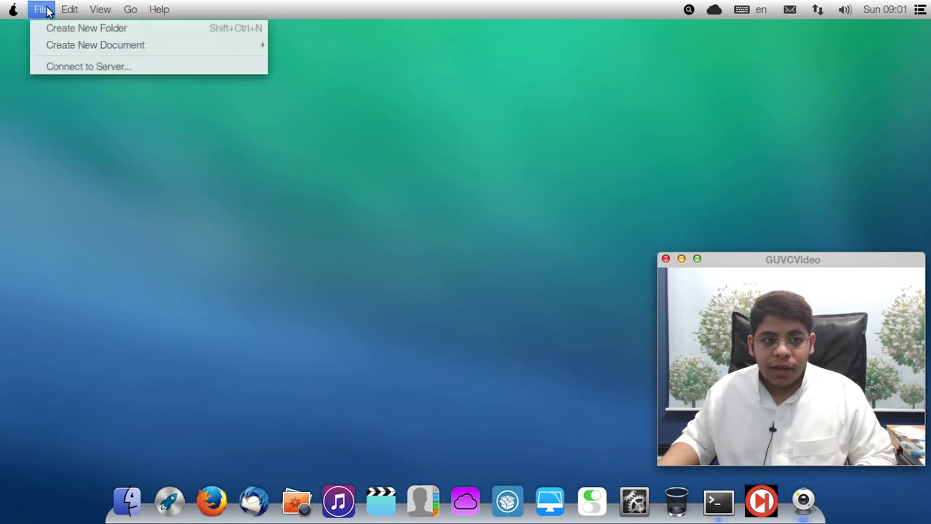
mouse_move(145, 11)
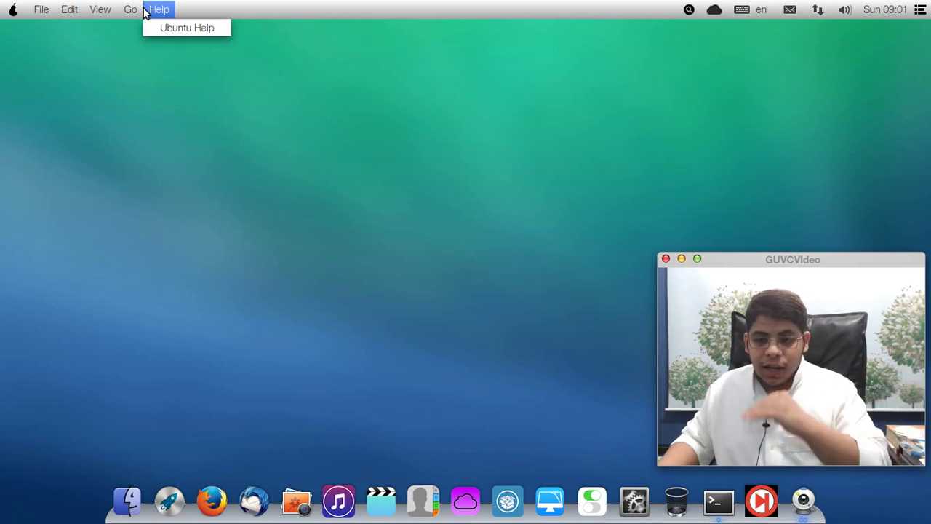
Open the home folder in the file manager, review its application commands, and close the window.
left_click(130, 499)
left_click(129, 499)
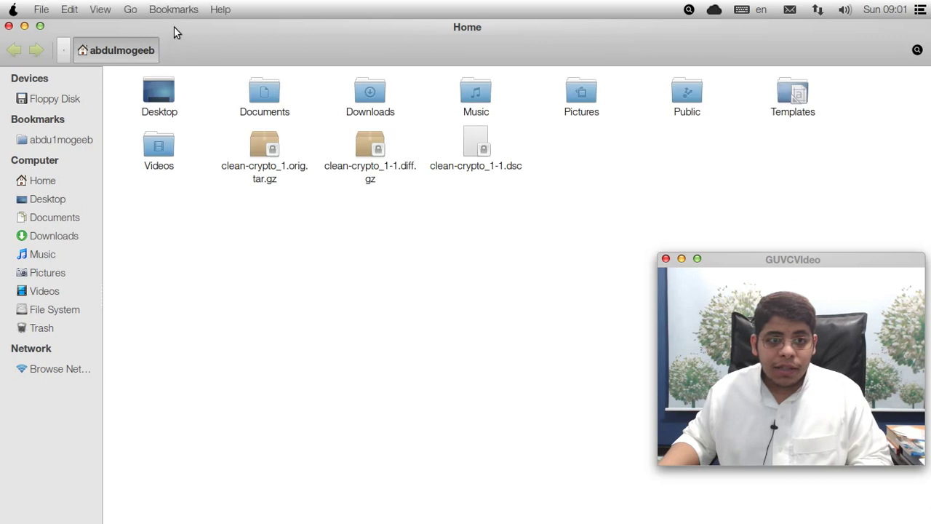
left_click(174, 9)
mouse_move(40, 12)
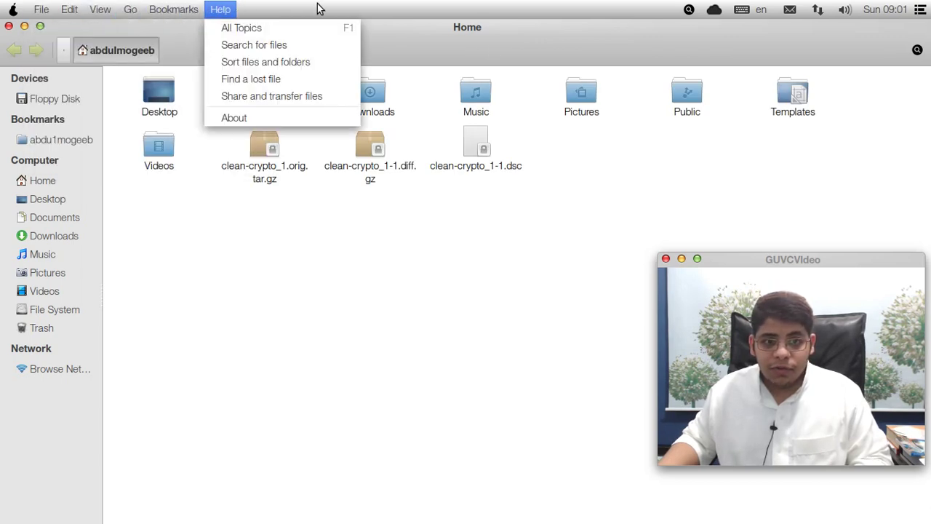
left_click(615, 46)
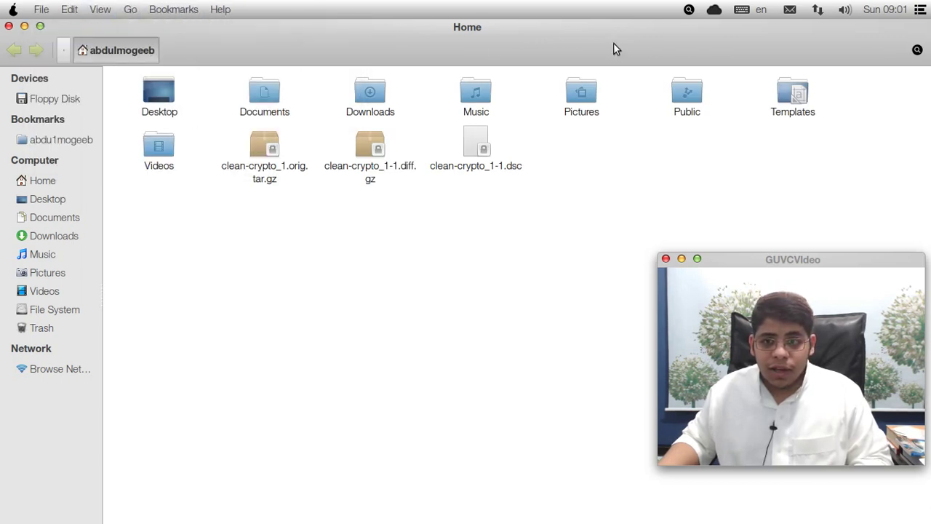
left_click(8, 26)
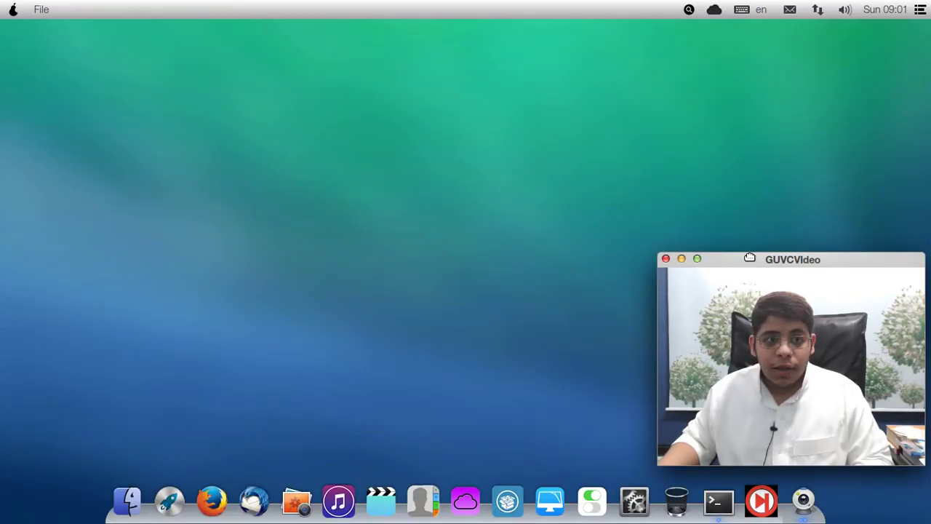
Return to the desktop and examine its Help, Go, View, Edit and File commands one after another.
left_click(320, 127)
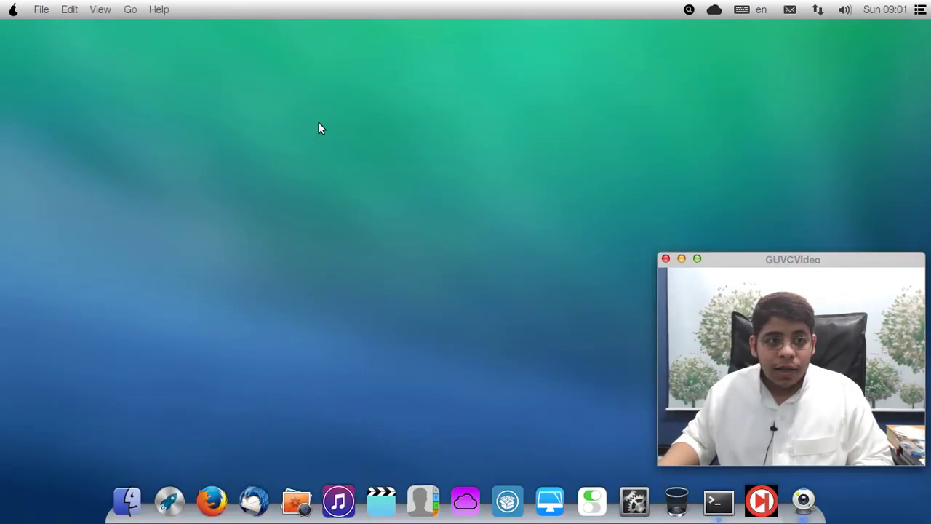
left_click(159, 8)
left_click(286, 86)
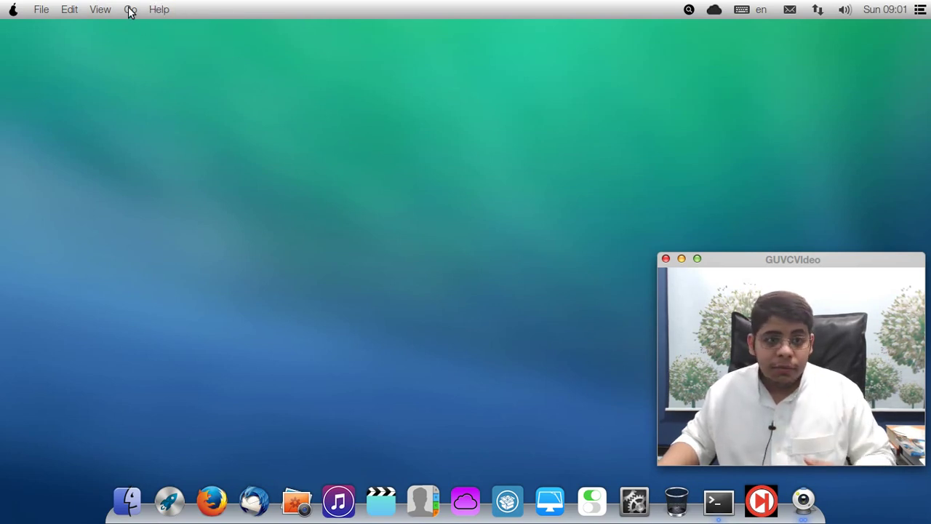
left_click(106, 9)
mouse_move(127, 9)
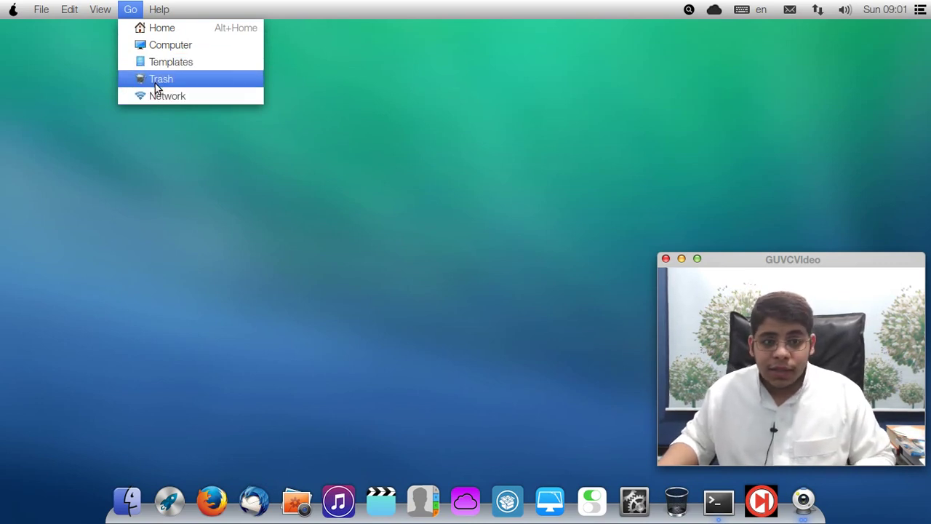
mouse_move(102, 16)
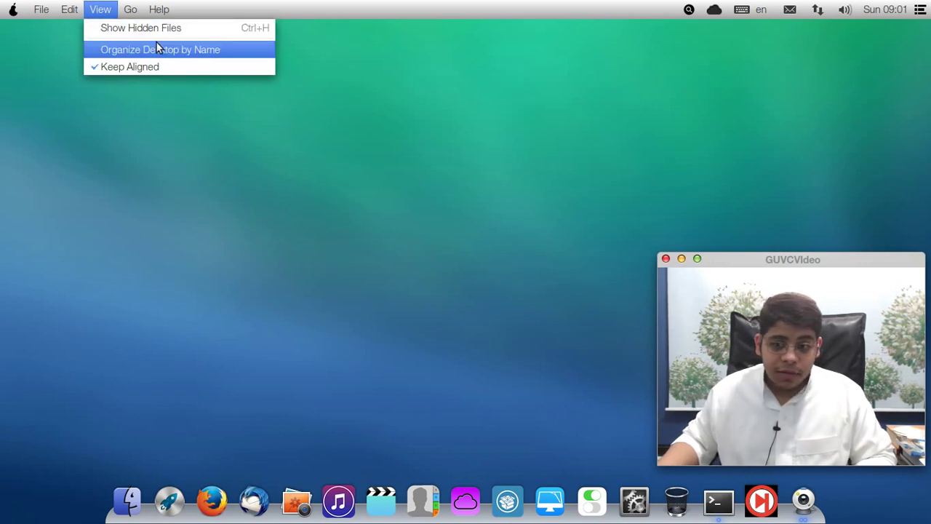
mouse_move(72, 9)
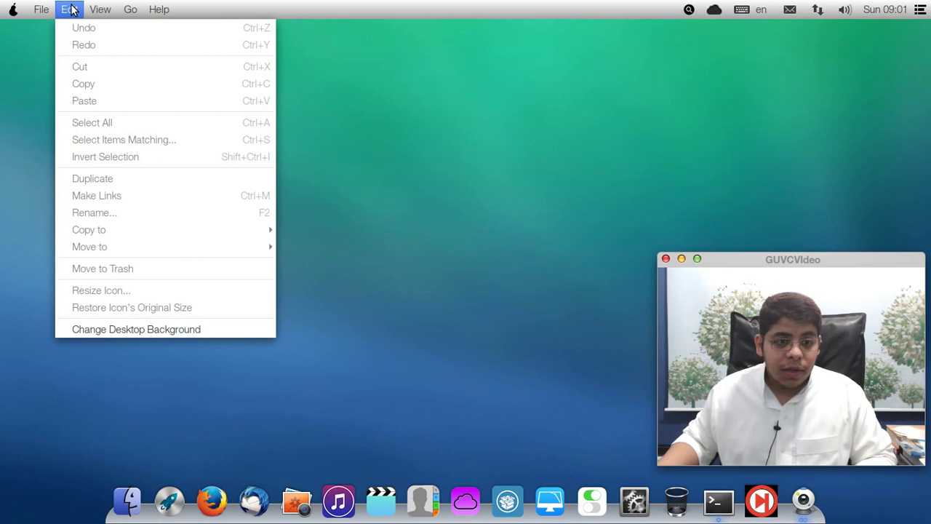
mouse_move(39, 9)
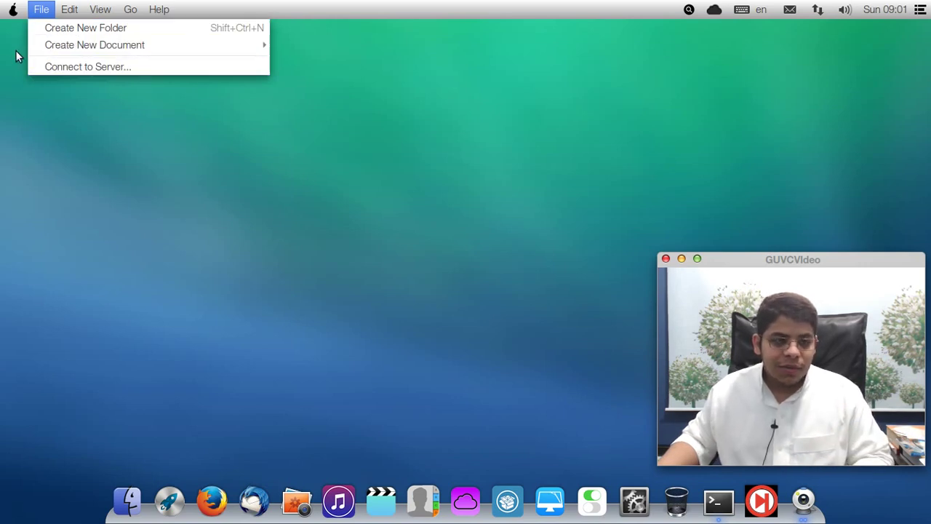
Review the system menu's lock, suspend, restart, shut down and log out options, and move the GUVCVideo window slightly up.
left_click(15, 29)
left_click(13, 13)
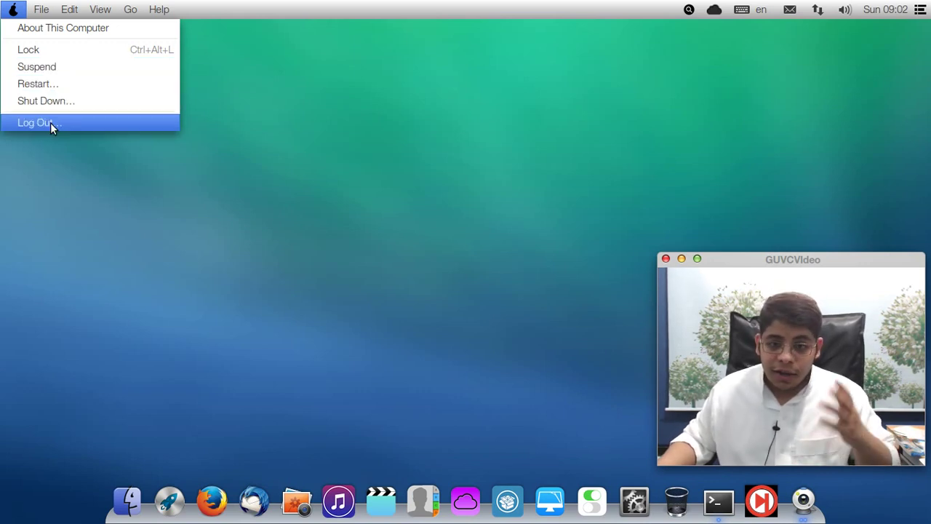
left_click(254, 62)
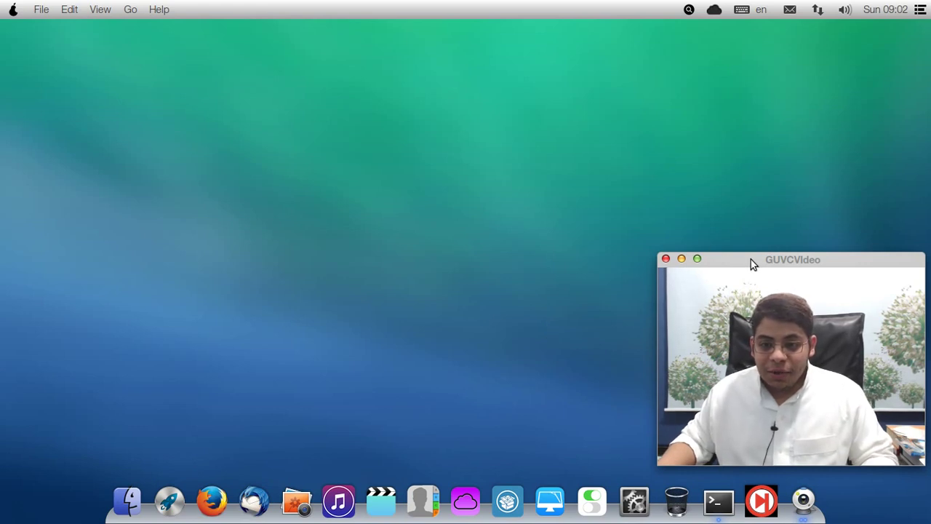
left_click_drag(752, 260, 752, 244)
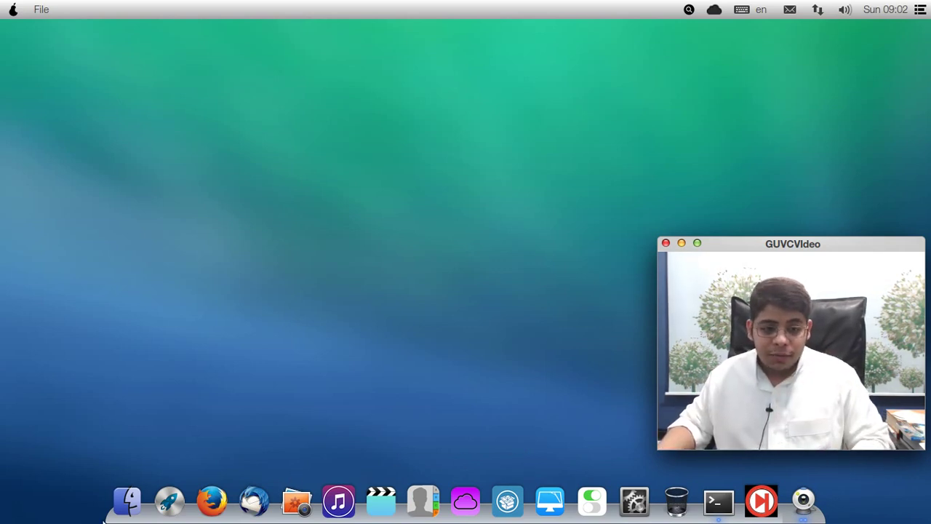
Open the home folder in the file manager, reveal the dock over it, and close the window.
left_click(139, 514)
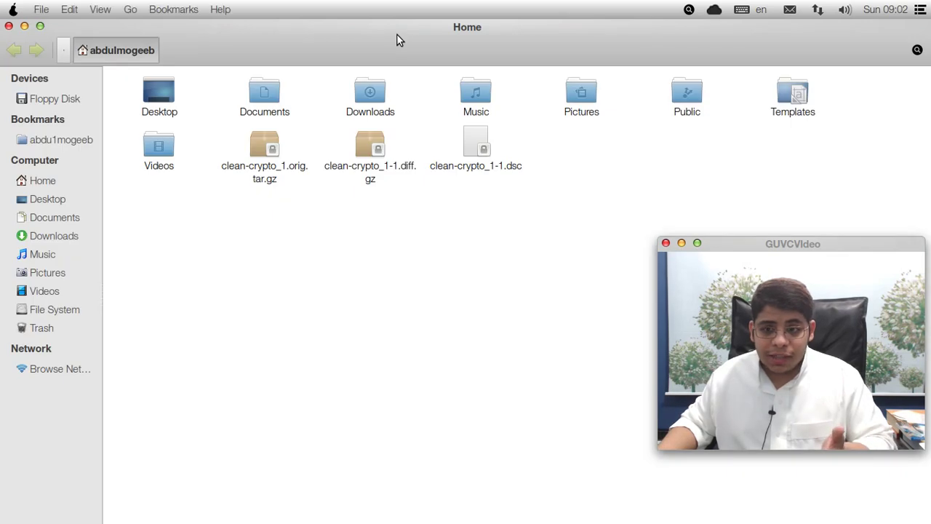
mouse_move(401, 515)
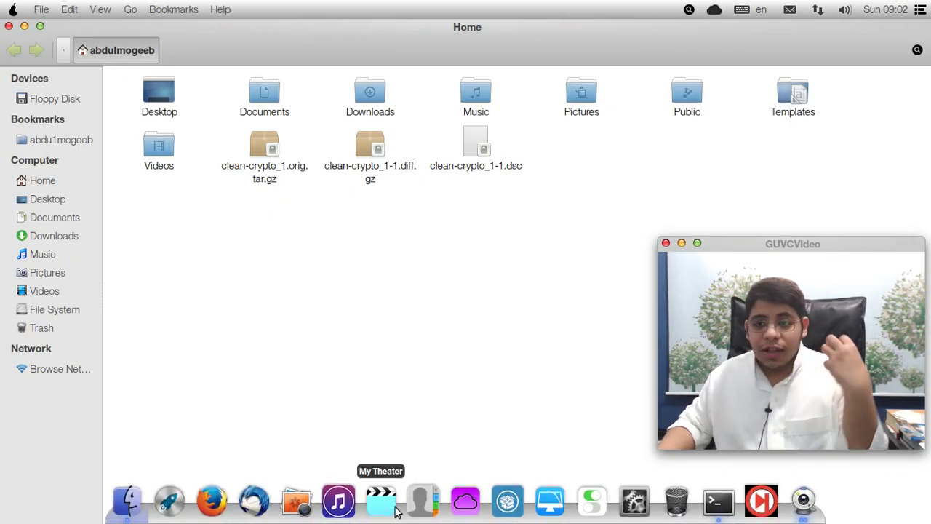
left_click(9, 26)
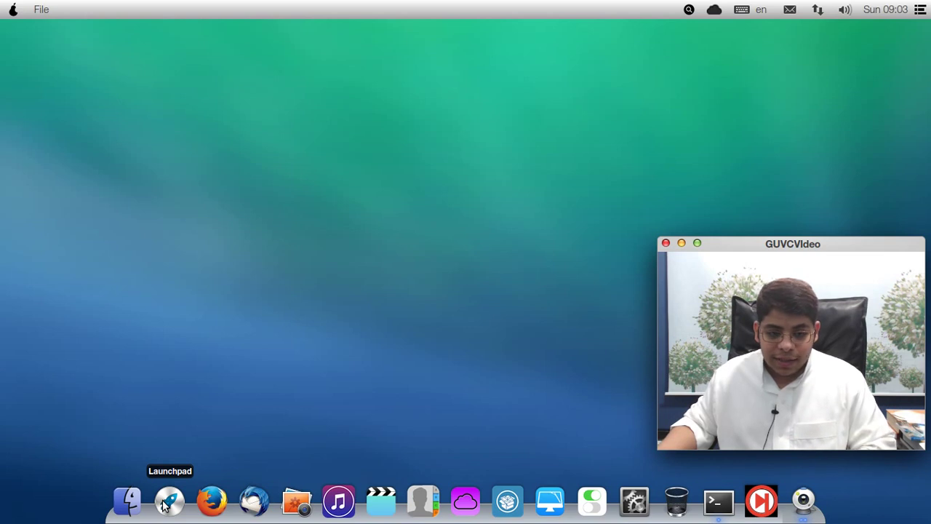
Reopen the file manager, view its About information, and close both the dialog and the window.
left_click(125, 502)
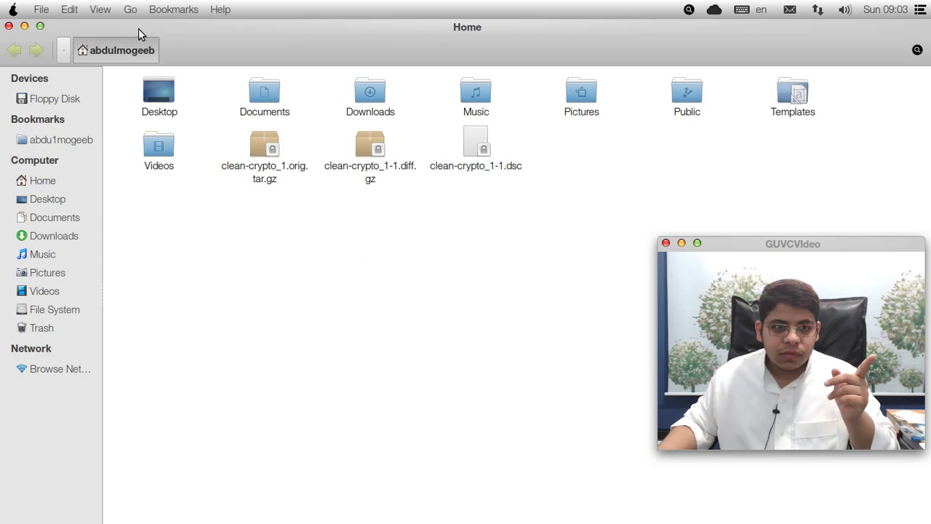
left_click(216, 11)
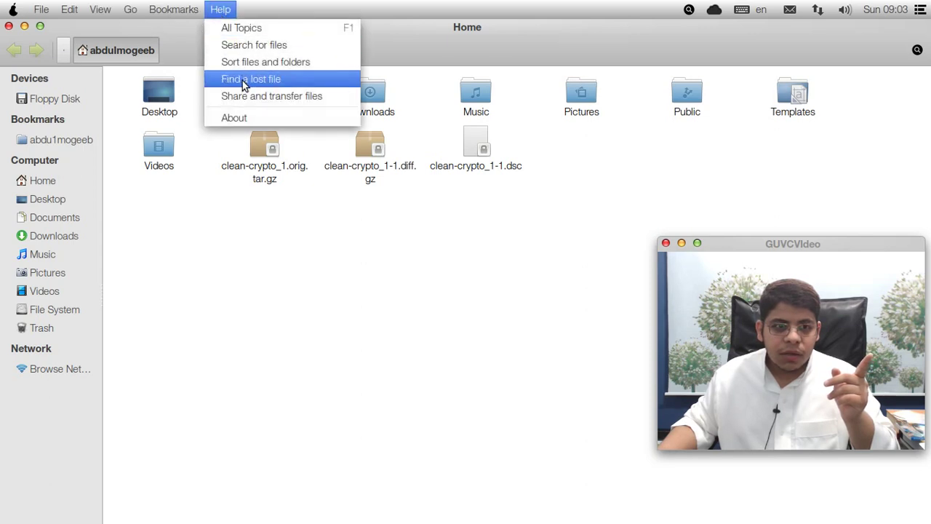
left_click(244, 120)
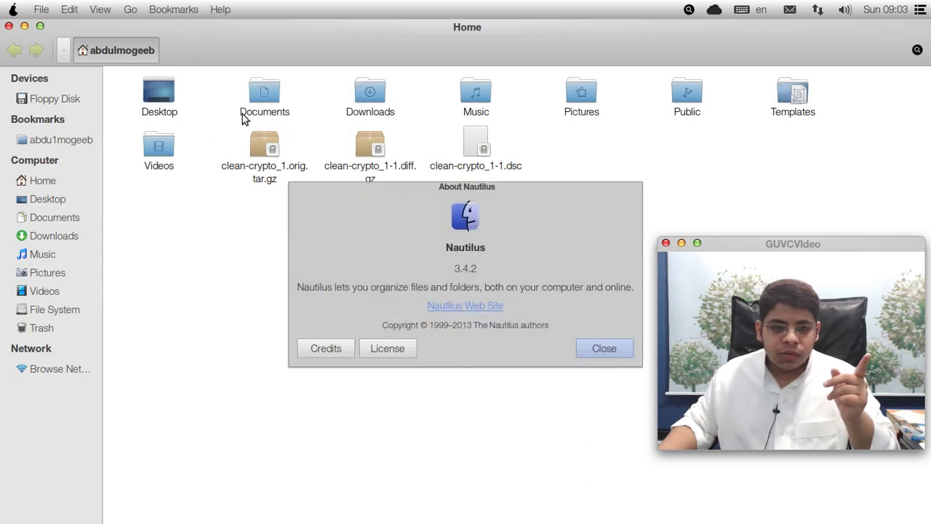
left_click(602, 350)
left_click(7, 27)
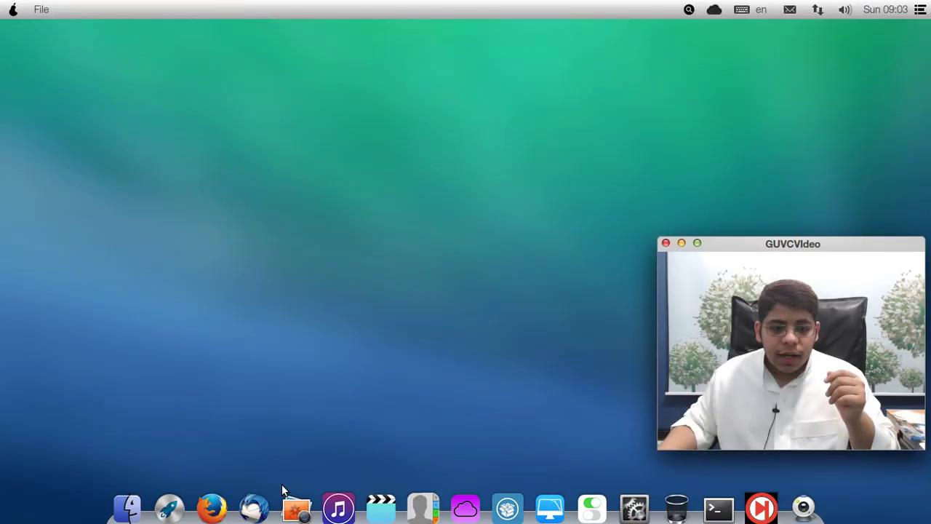
Open Launchpad and look through the Accessories, Graphics and System Tools application categories.
left_click(165, 512)
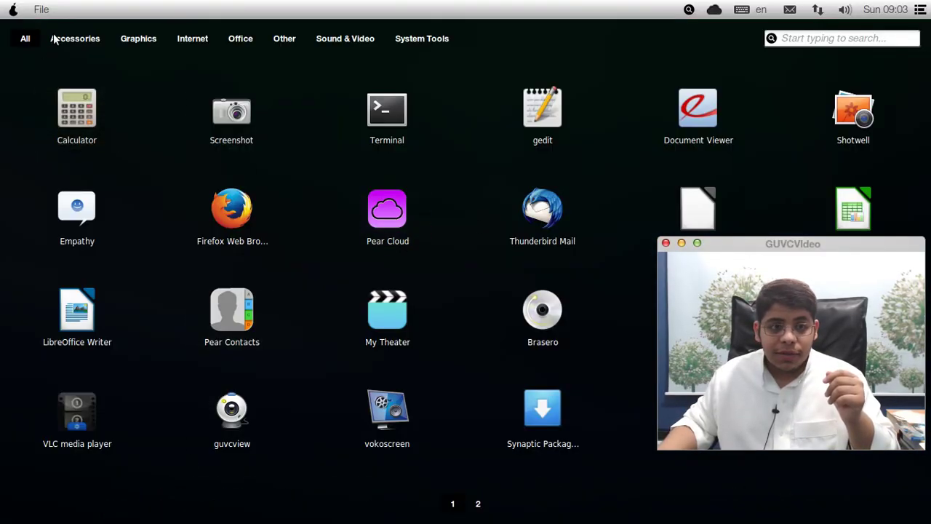
left_click(75, 38)
left_click(139, 39)
left_click(438, 38)
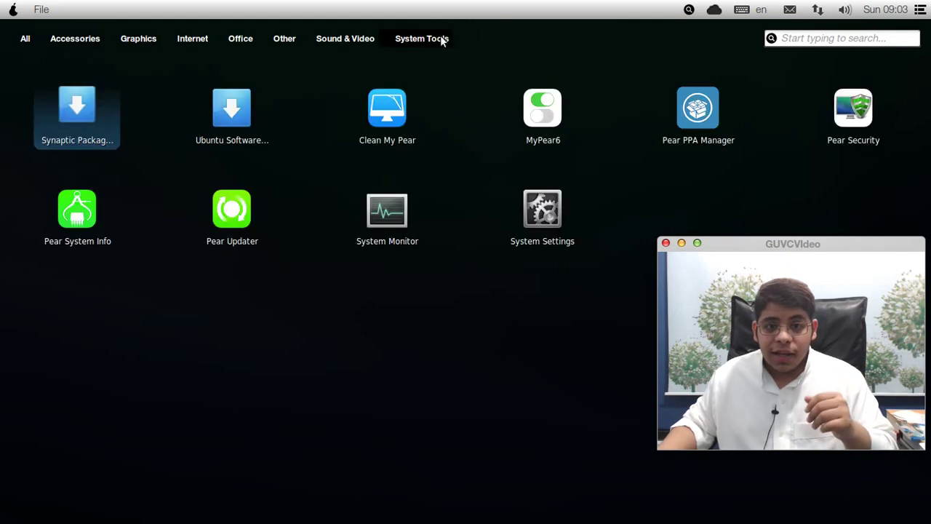
Search the Launchpad applications for "a", switching the keyboard layout back to English, and clear the search.
type("a")
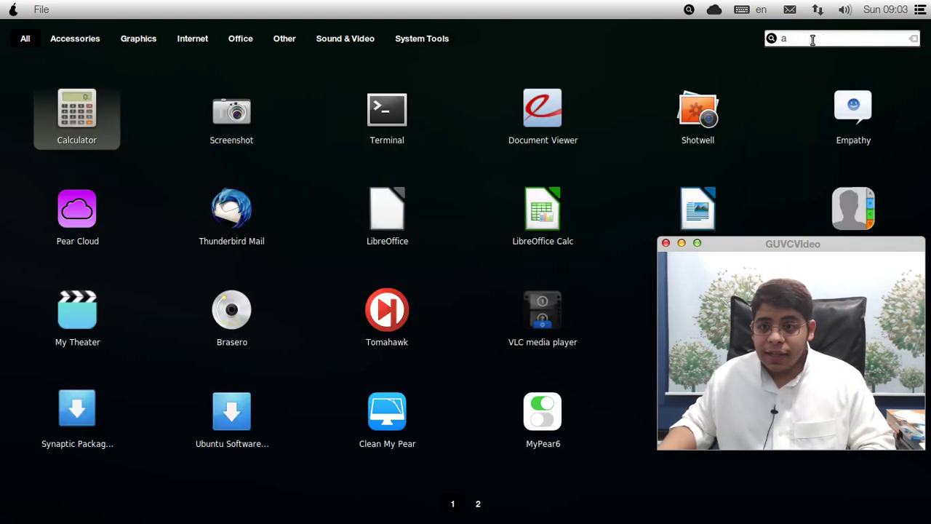
key("BackSpace")
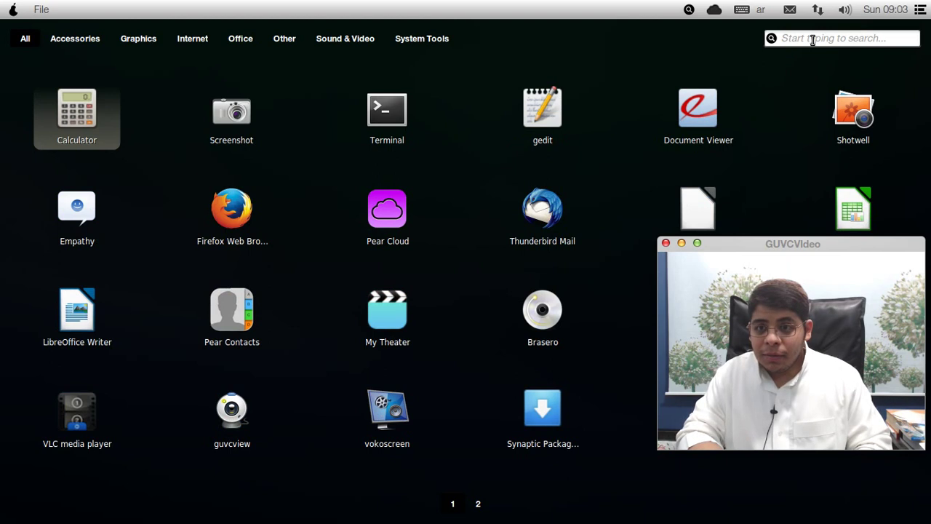
key("alt+shift")
type("a")
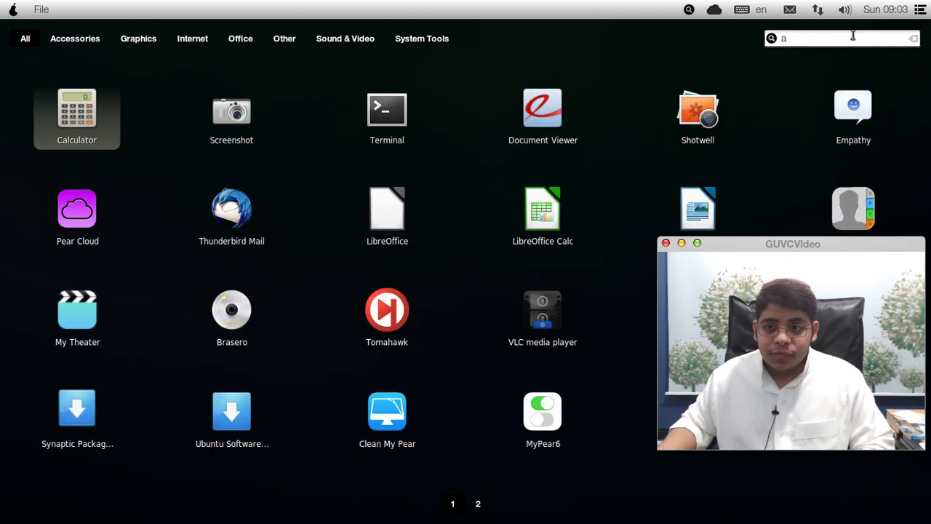
left_click(914, 38)
Page through all Launchpad applications, and browse the Accessories, Graphics, Internet, Office and Other categories.
scroll(454, 283, "down", 1)
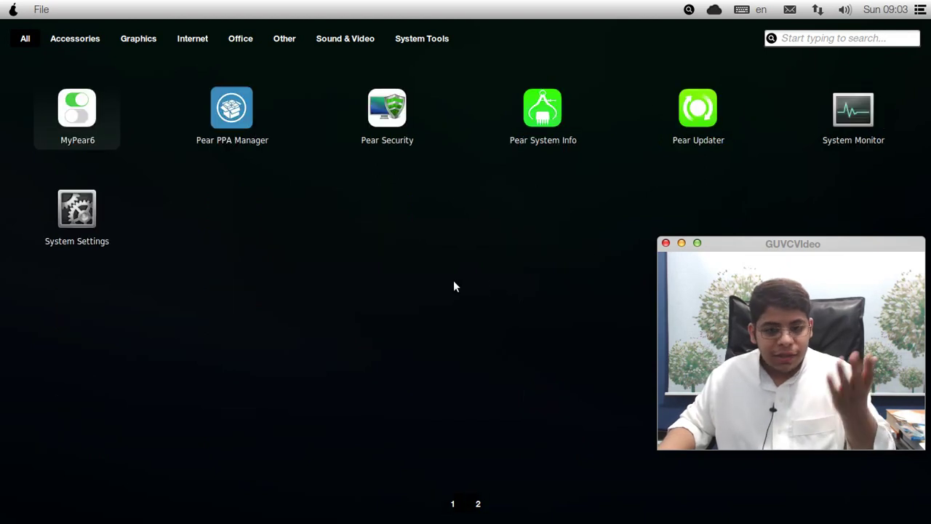
scroll(453, 286, "up", 1)
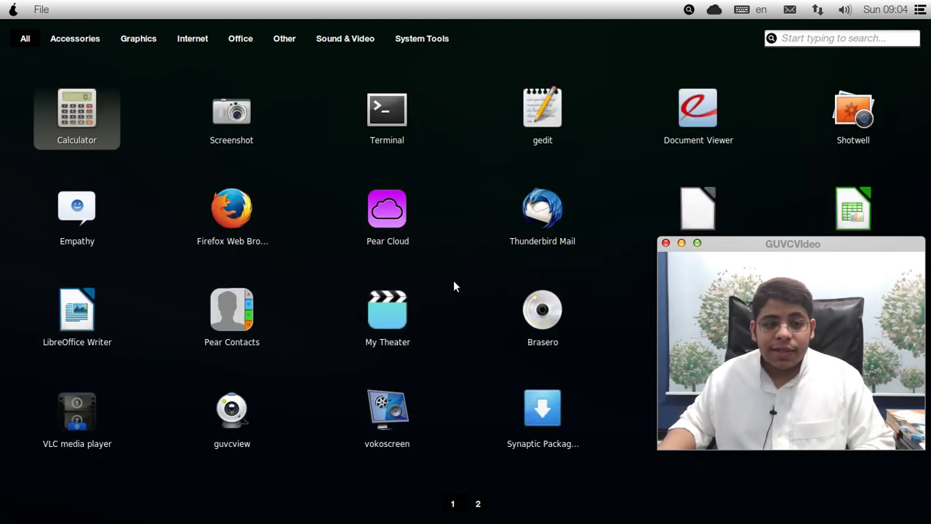
scroll(453, 285, "down", 1)
scroll(407, 247, "up", 1)
left_click(75, 40)
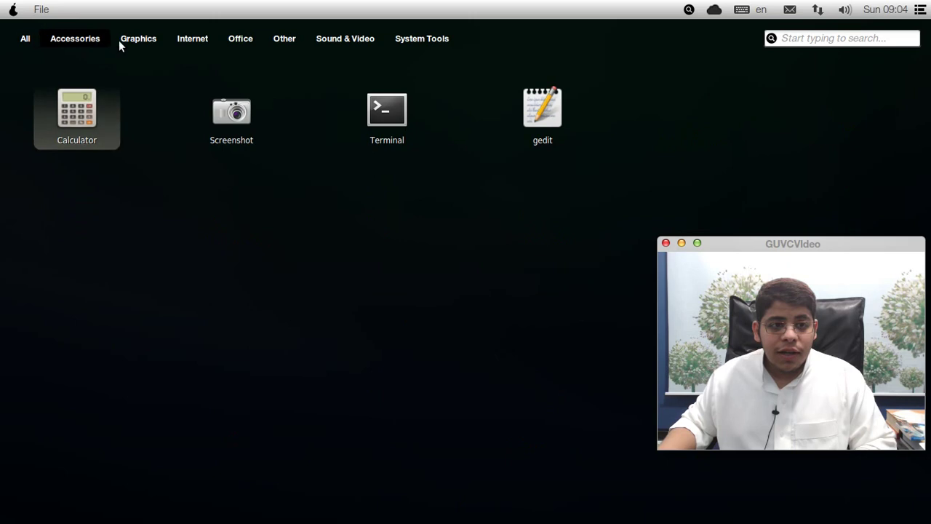
left_click(138, 39)
left_click(193, 38)
left_click(240, 38)
left_click(280, 39)
left_click(241, 39)
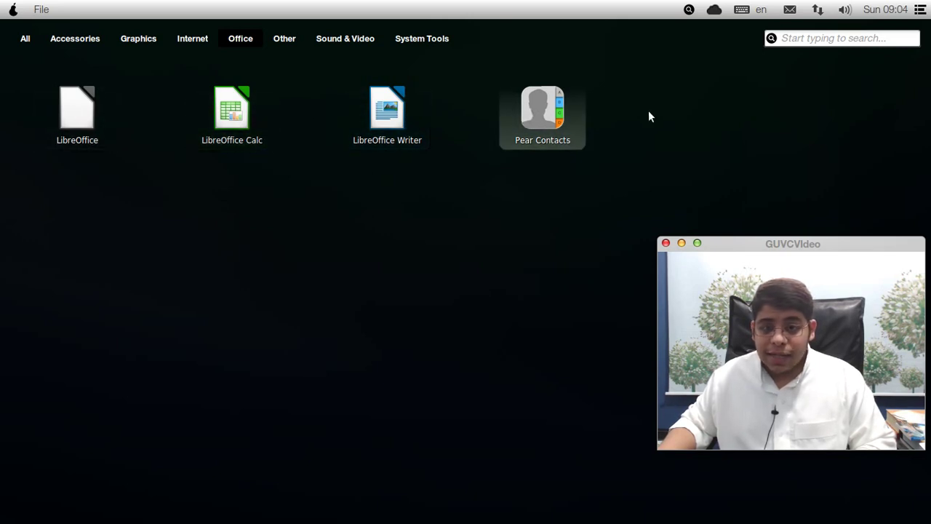
Leave Launchpad, bring up its full application list once more, and return to the desktop.
left_click(48, 7)
left_click(156, 506)
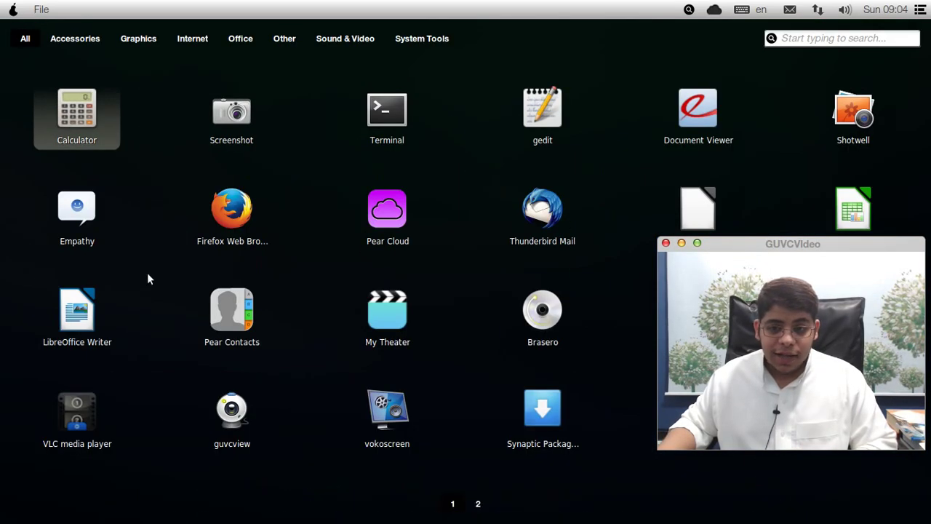
left_click(40, 7)
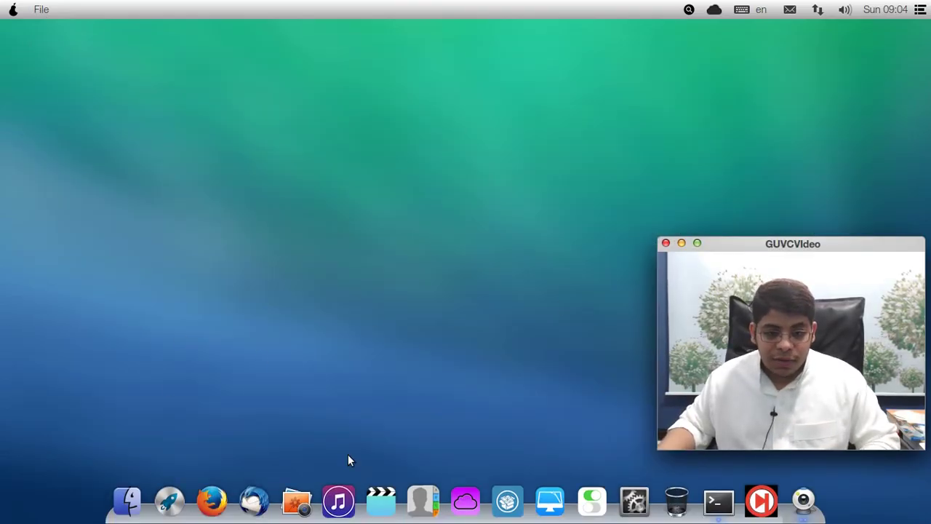
Open the Musique player, look through its track list, and close it.
left_click(340, 498)
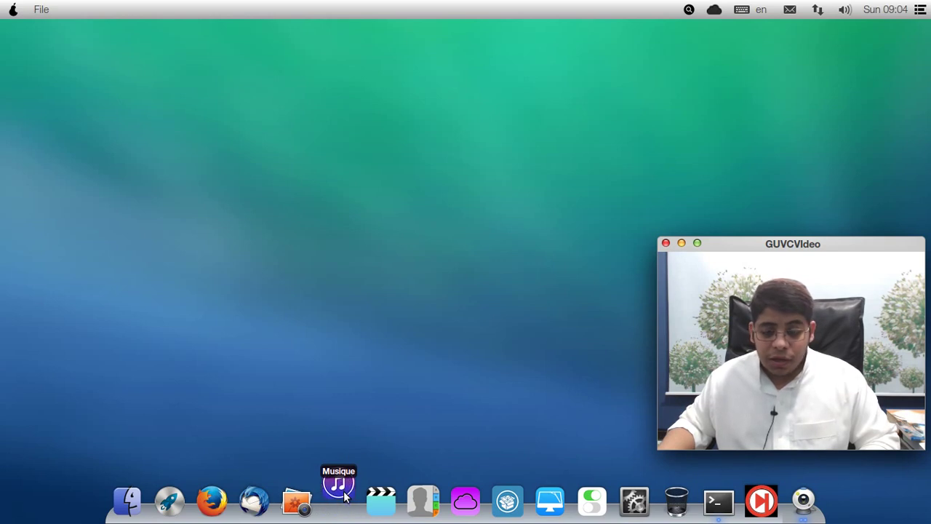
scroll(118, 133, "down", 5)
scroll(121, 133, "up", 5)
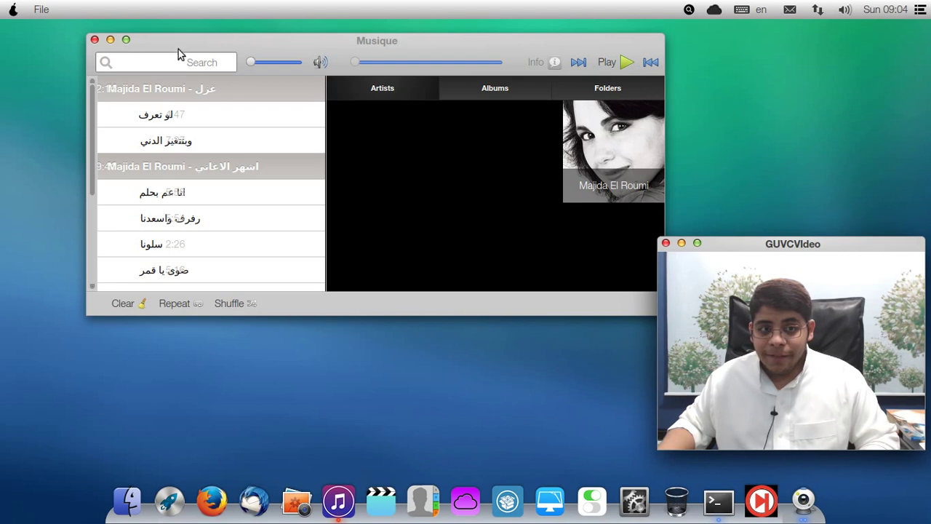
left_click(95, 40)
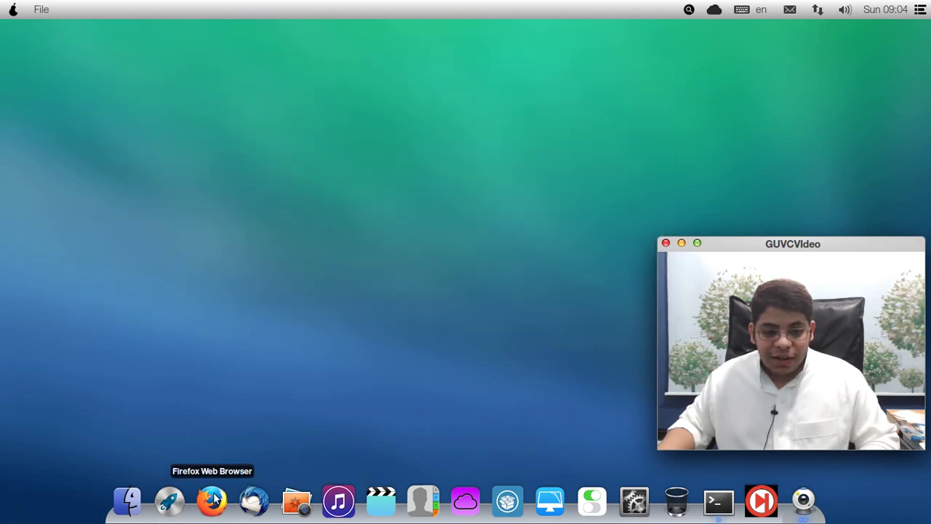
Open My Theater, review its application and view commands, and quit it.
left_click(371, 502)
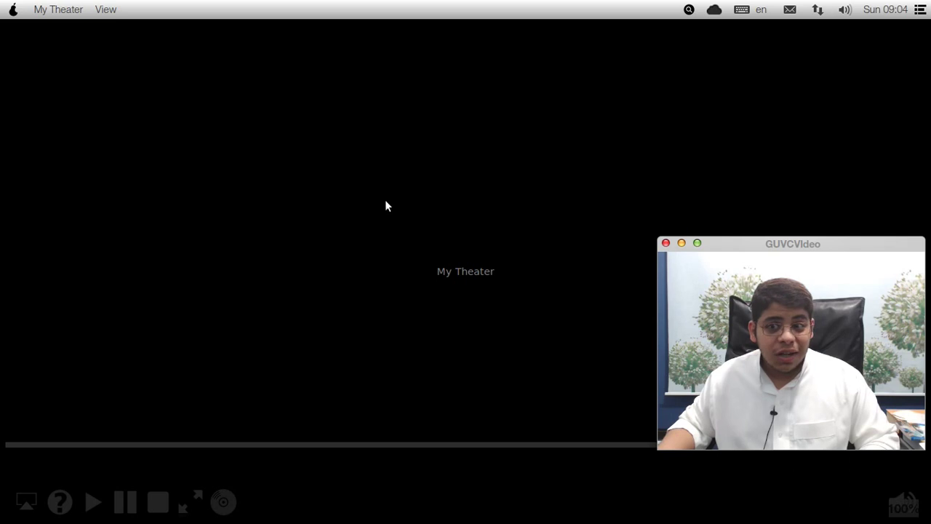
left_click(58, 10)
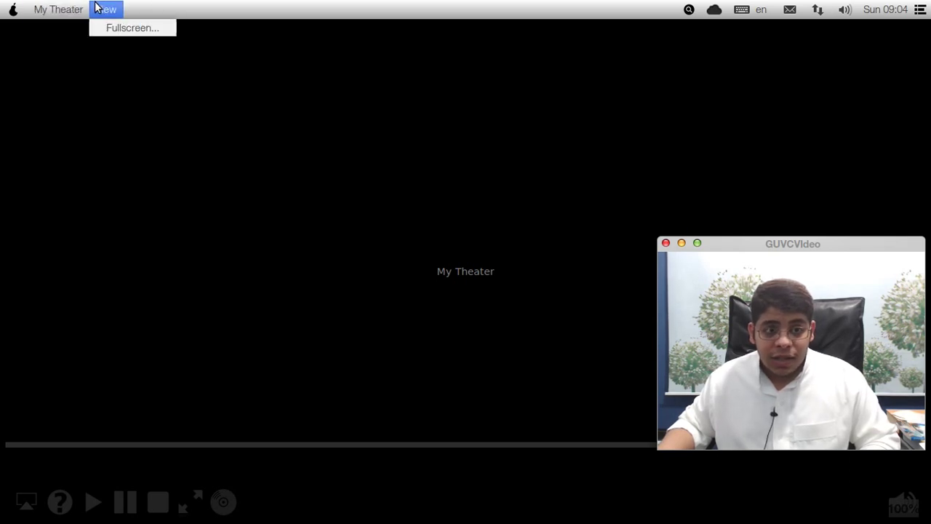
left_click(74, 10)
left_click(75, 11)
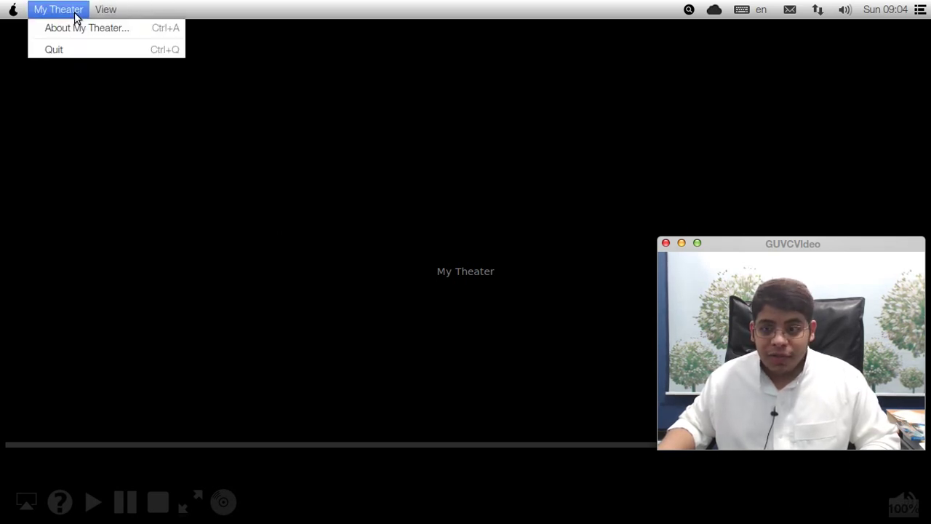
left_click(77, 55)
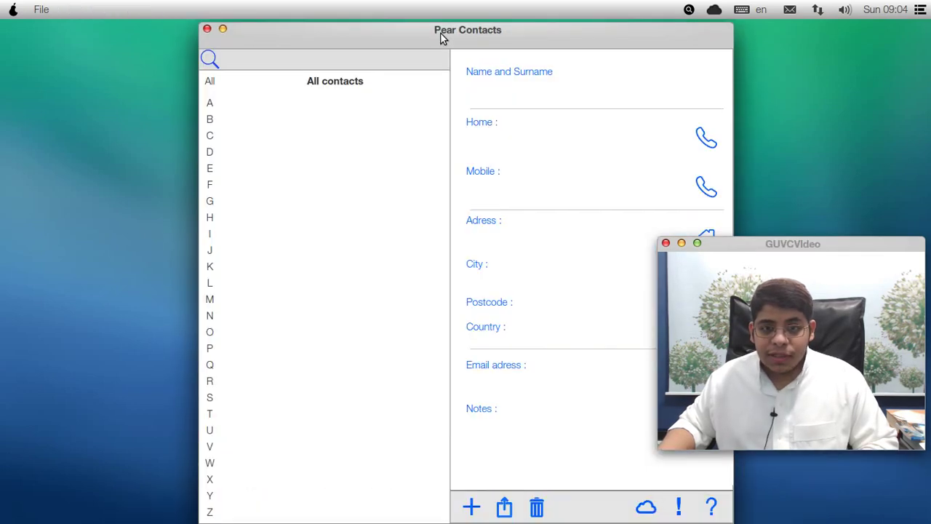
Move the Pear Contacts window clear of the webcam window and view its Pear Cloud backup option without enabling it.
left_click_drag(440, 32, 268, 10)
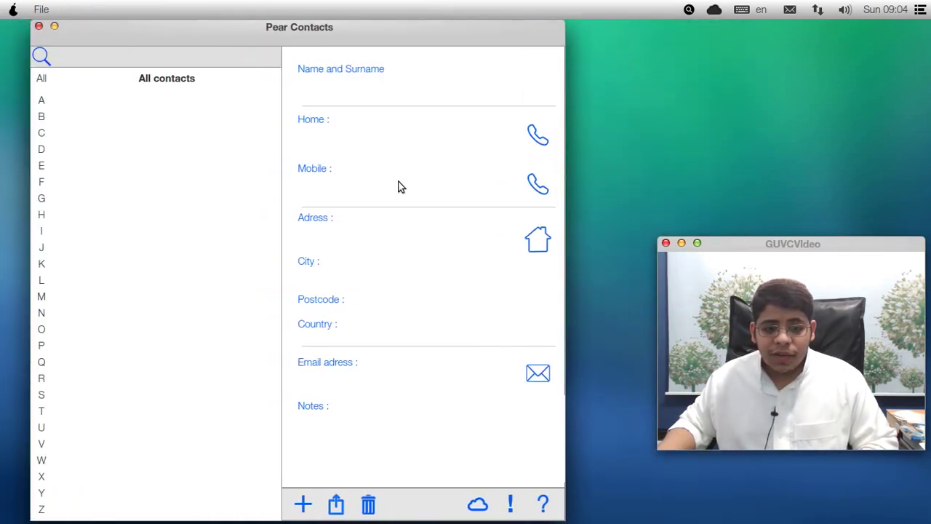
left_click(477, 505)
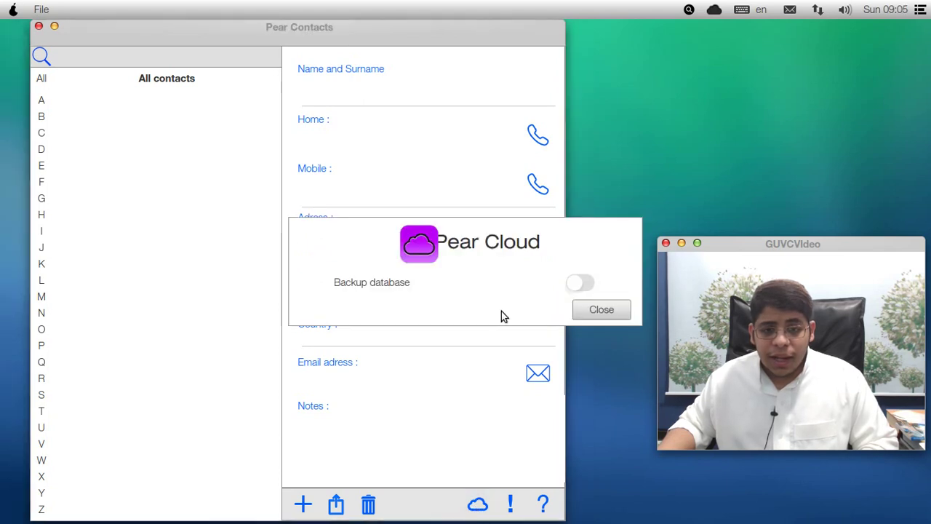
left_click(585, 314)
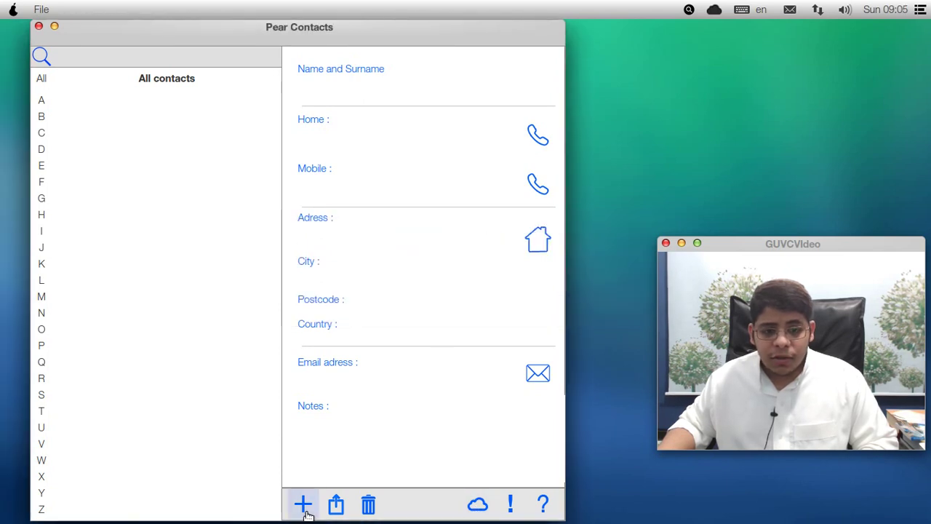
Try to add a contact with no name in Pear Contacts, dismiss the dialog, and close the application.
left_click(303, 505)
left_click_drag(280, 244, 270, 154)
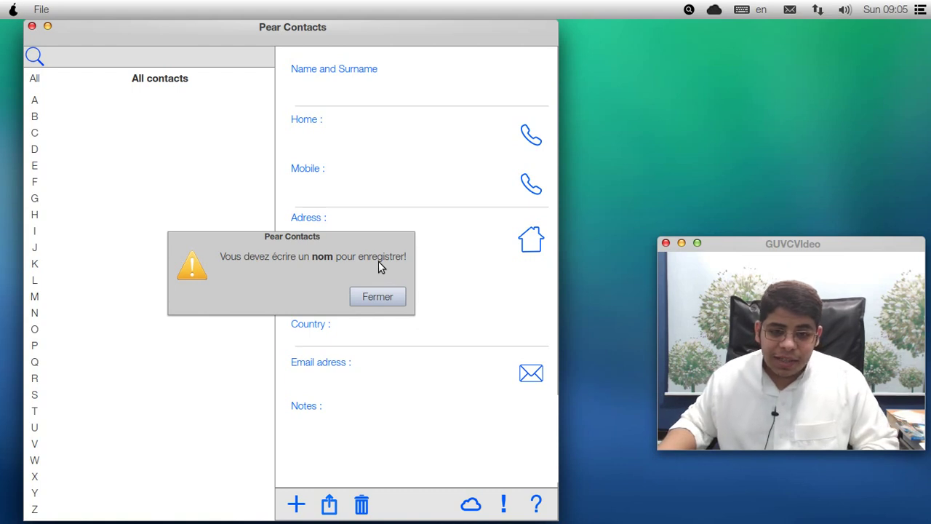
left_click(374, 294)
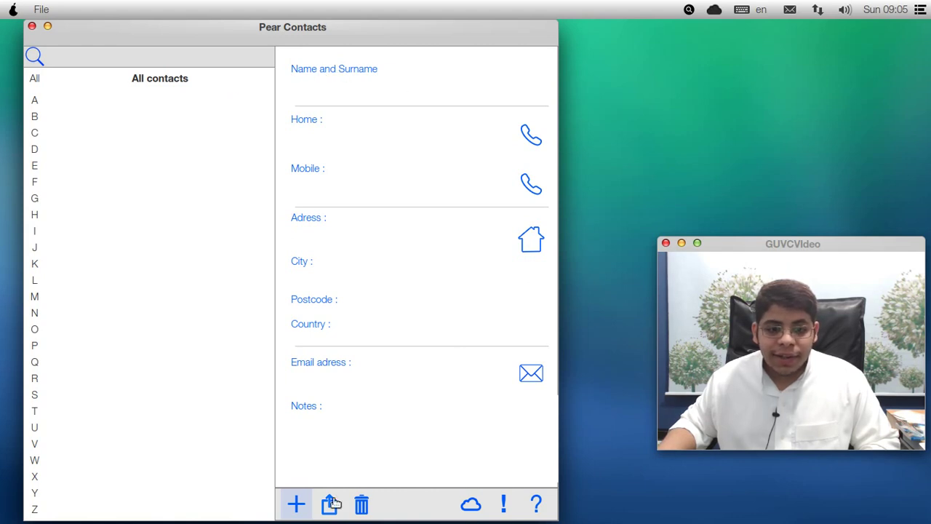
left_click(32, 28)
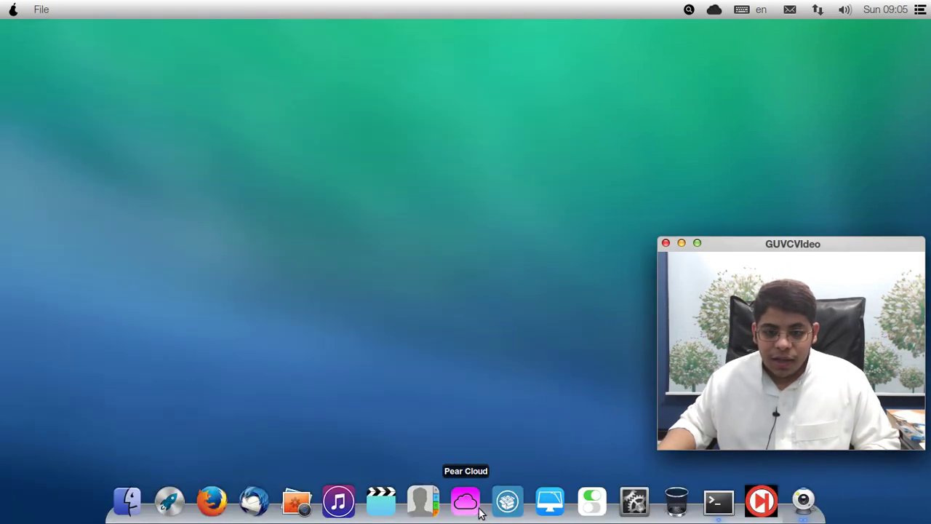
Open Pear PPA Manager, move its window higher, authenticate with the account password to view the Add PPA dialog, and cancel it.
left_click(507, 501)
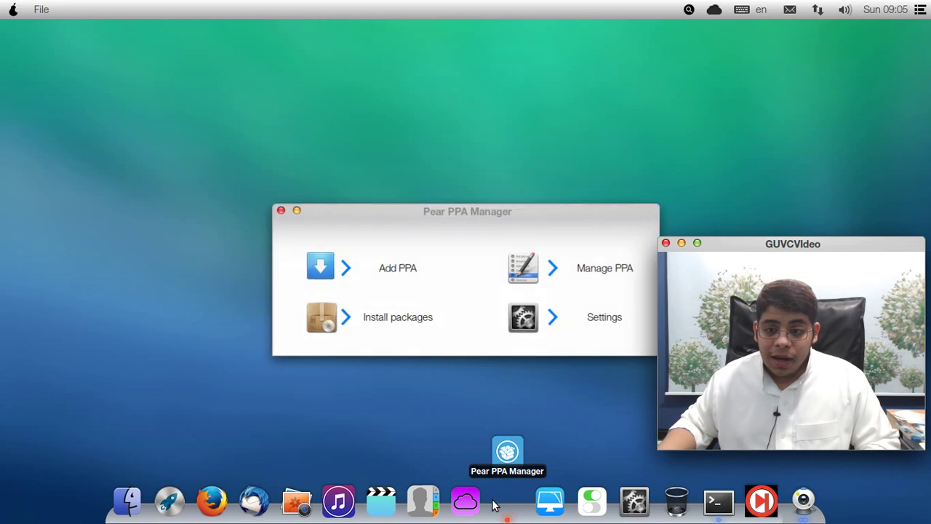
left_click_drag(426, 206, 419, 128)
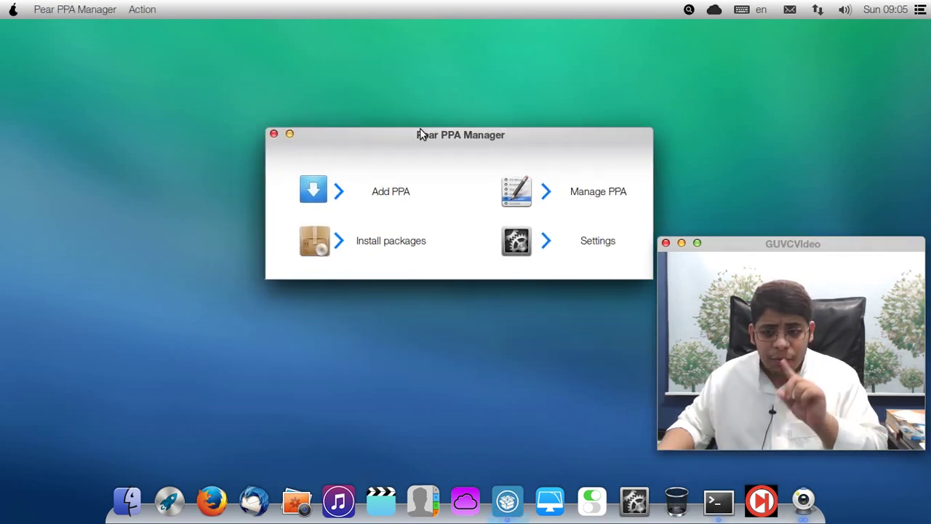
left_click(405, 189)
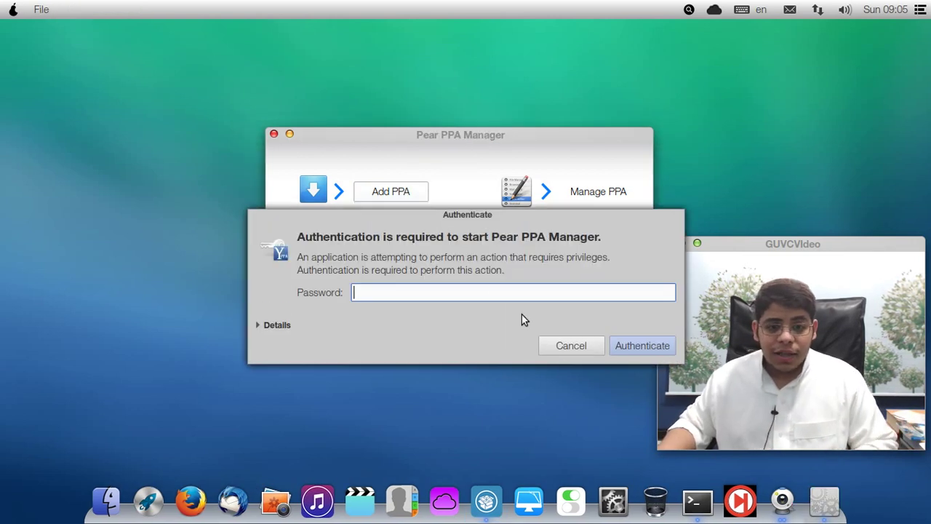
type("*******")
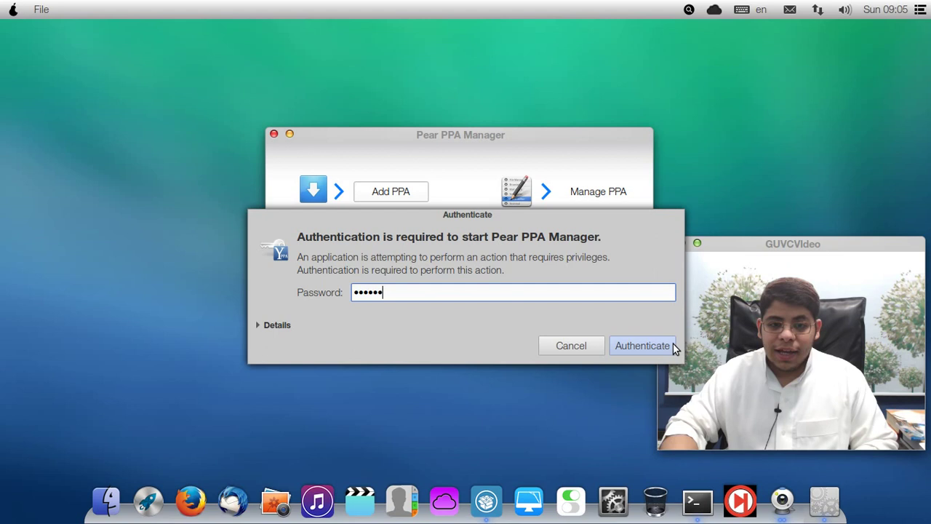
left_click(672, 345)
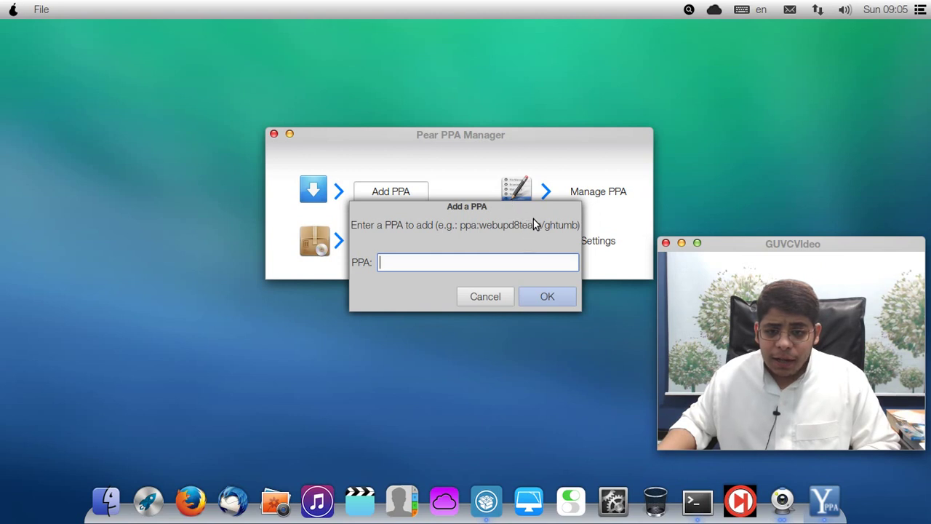
left_click(497, 295)
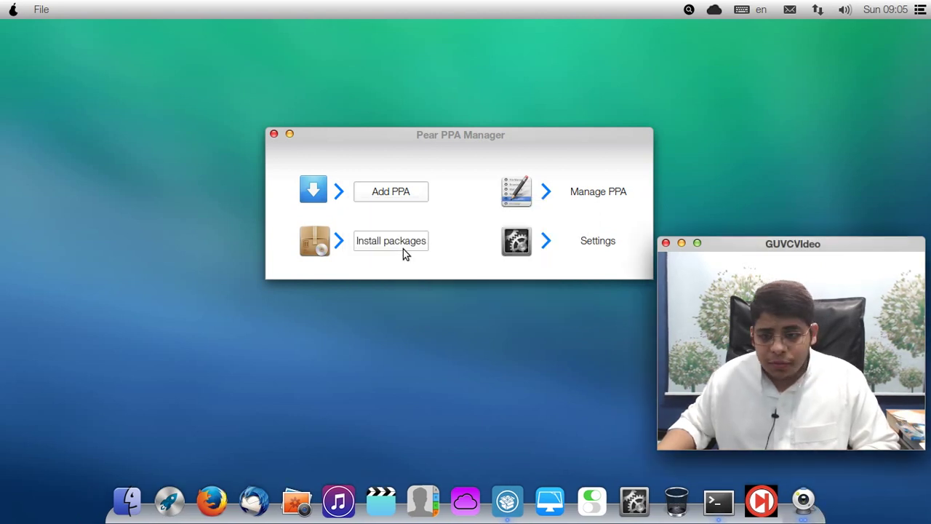
View the Install packages dialog after authenticating with the account password, and close it without installing anything.
left_click(403, 248)
type("••••••")
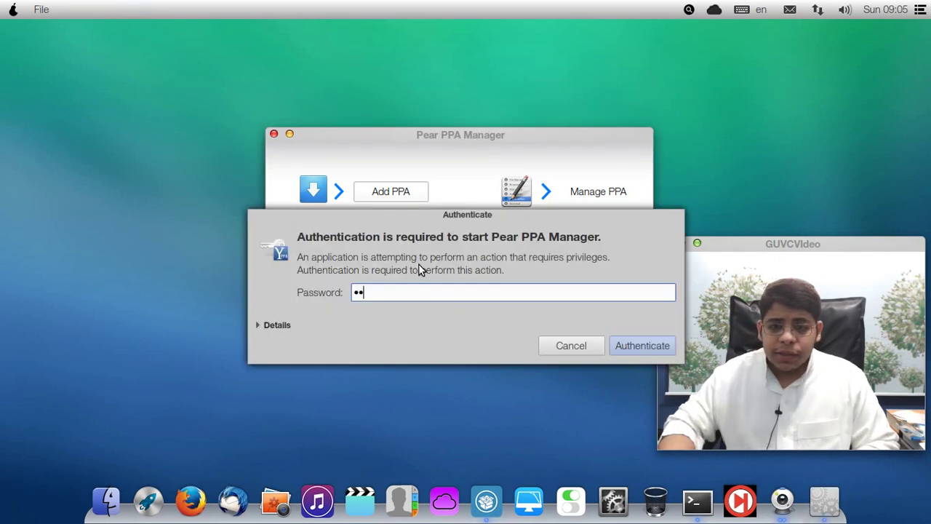
key("Return")
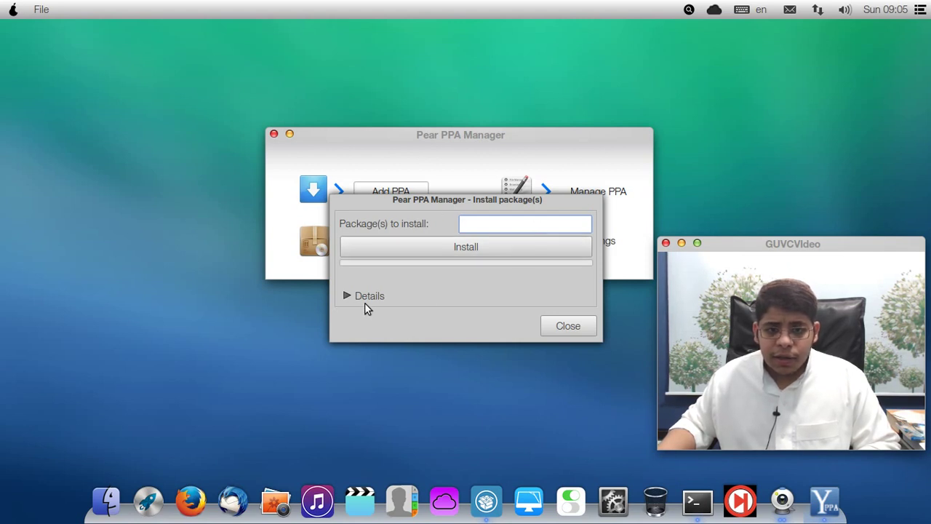
left_click(586, 329)
Authenticate with the account password to view the Manage PPAs list, select the webupd8team/experiments and nemh/gambas3 entries, and close the window.
left_click(586, 200)
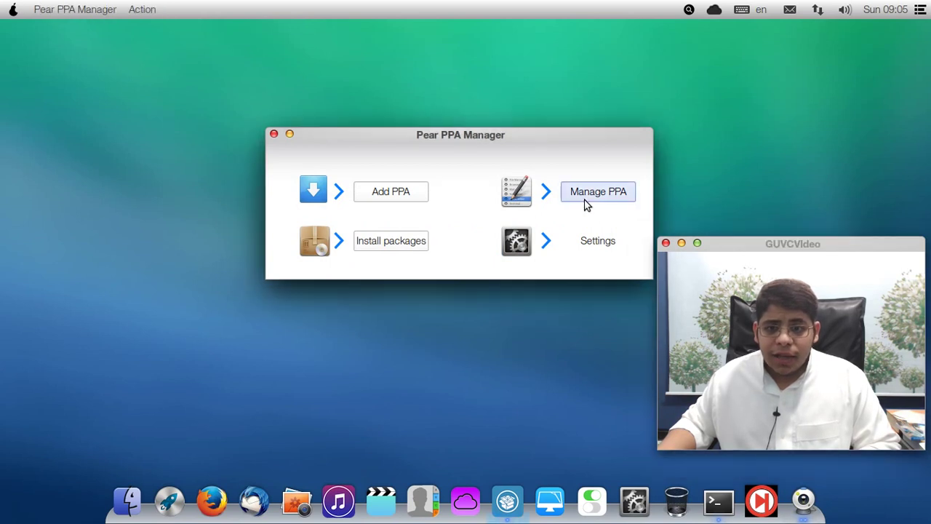
type("•")
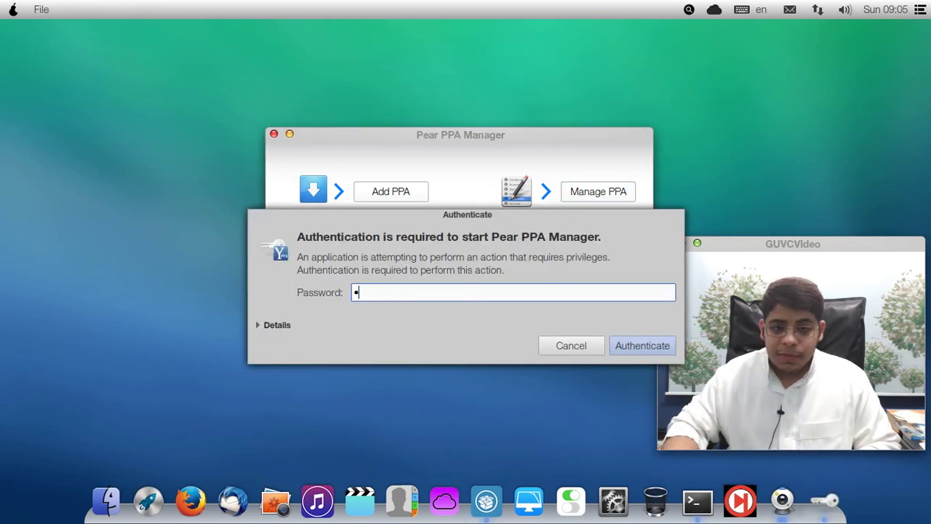
type("•••••")
key("Return")
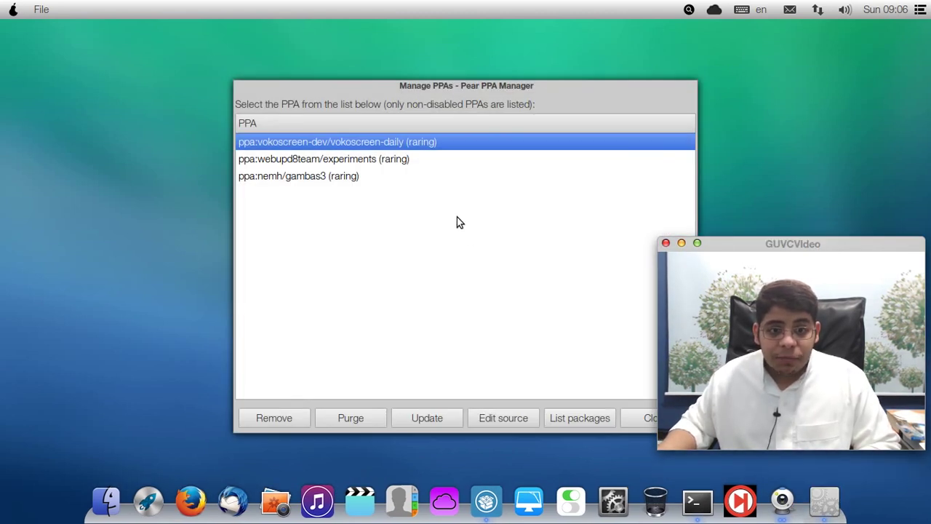
left_click(380, 162)
left_click(372, 176)
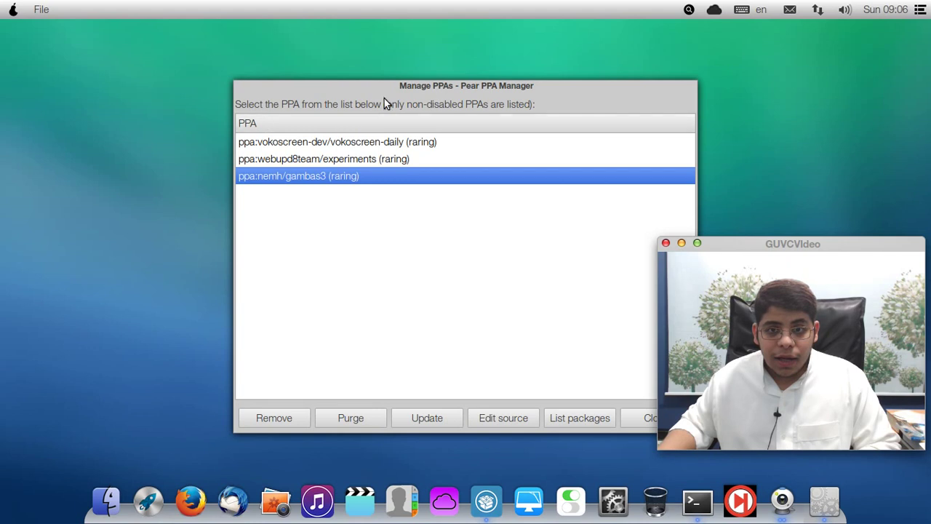
right_click(426, 91)
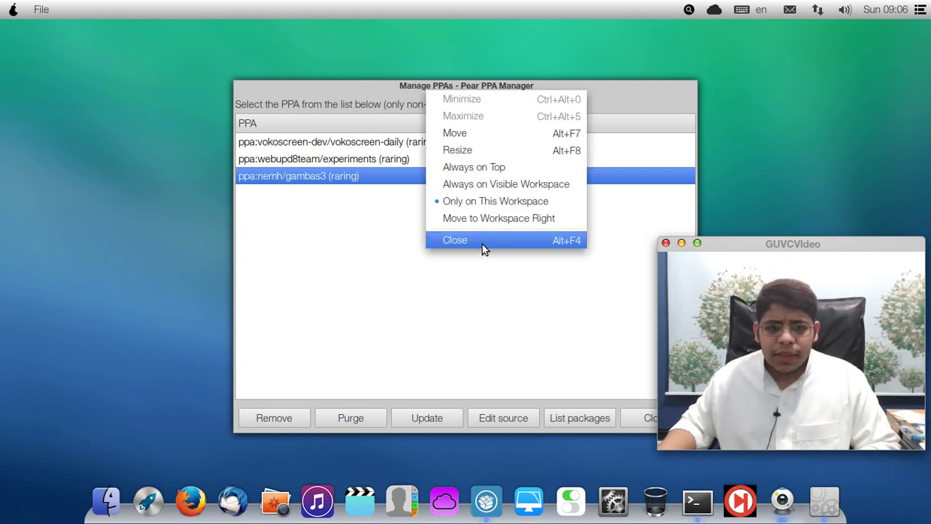
left_click(483, 245)
Open the PPA Manager settings by authenticating with the account password and look at the PPA-Purge option, keeping it on manual.
left_click(604, 251)
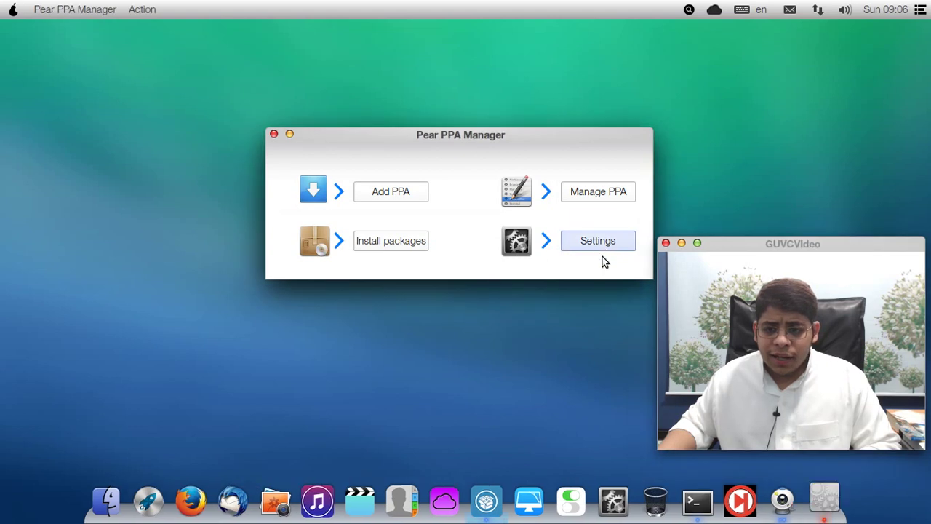
type("••••••")
key("Return")
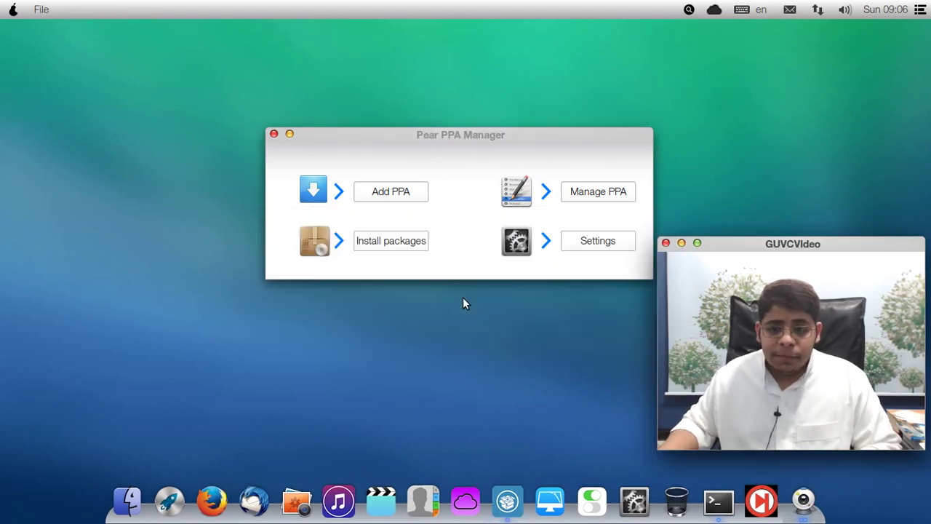
left_click_drag(405, 186, 385, 146)
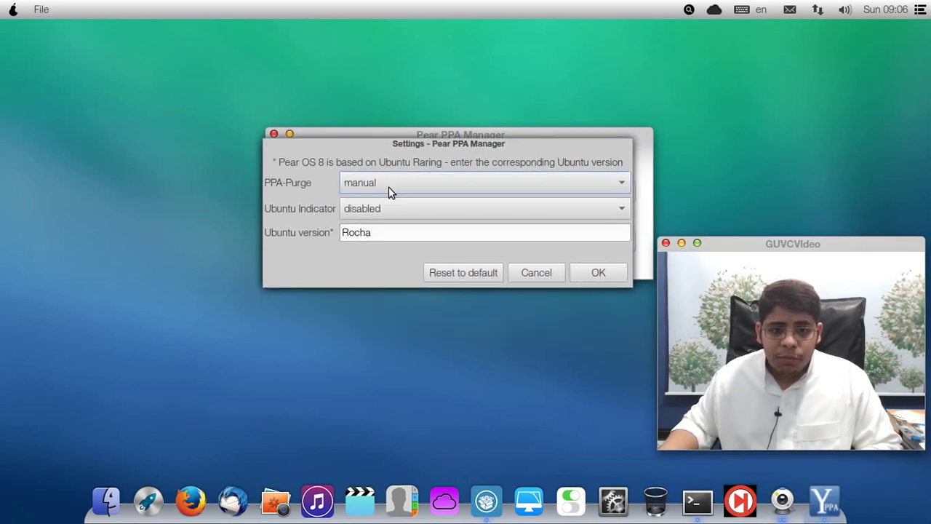
left_click(390, 191)
left_click(378, 177)
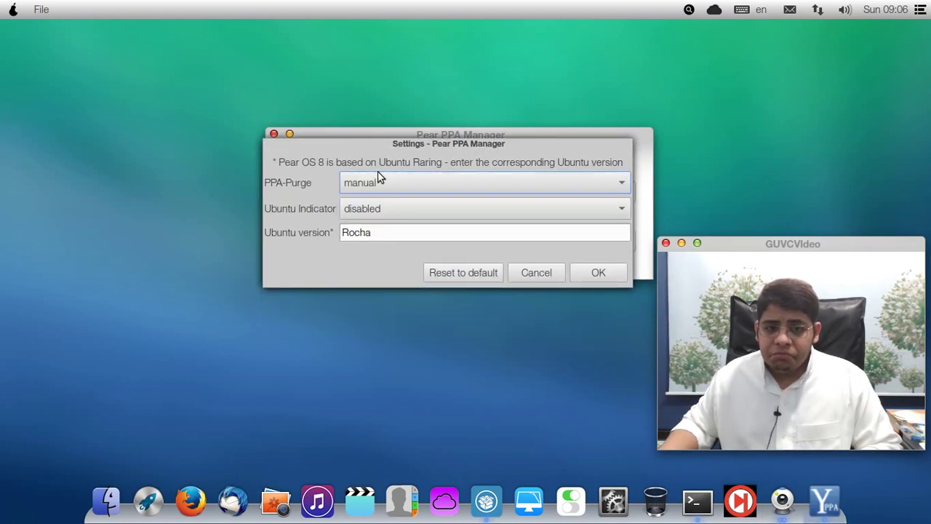
Review the Ubuntu Indicator choices and the Ubuntu version field, cancel the settings, and close Pear PPA Manager.
left_click(374, 210)
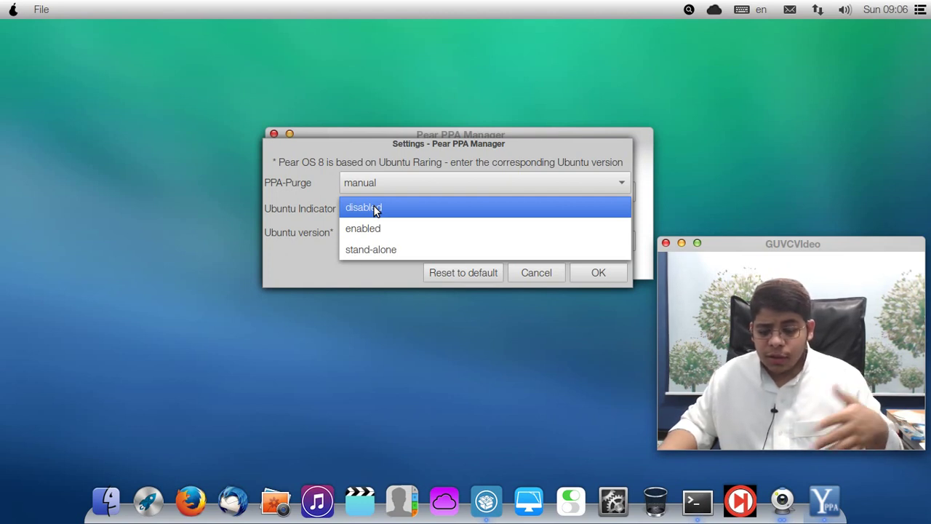
left_click(375, 209)
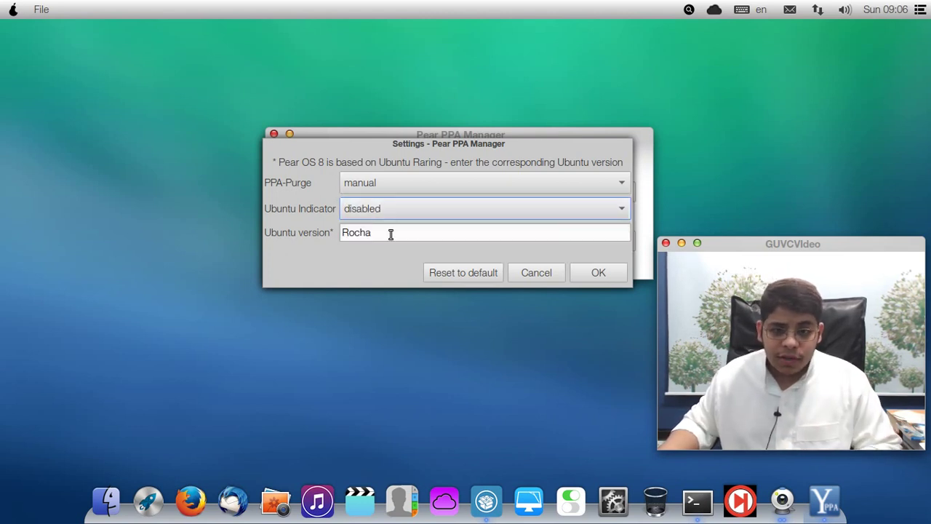
left_click(397, 217)
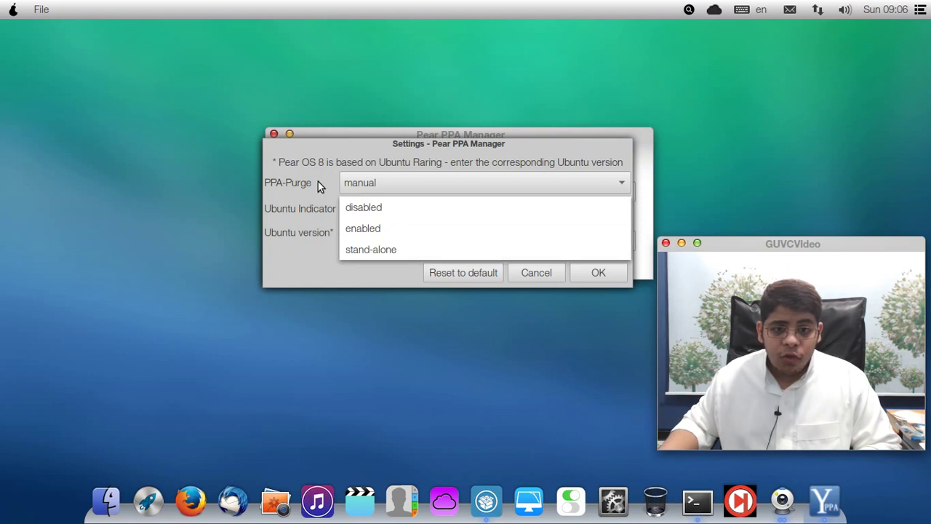
left_click(318, 182)
double_click(371, 236)
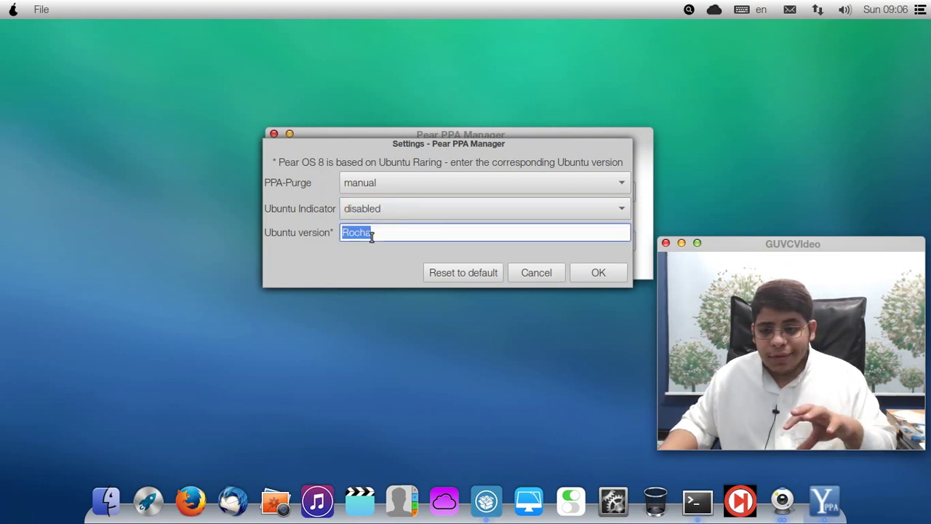
left_click(536, 273)
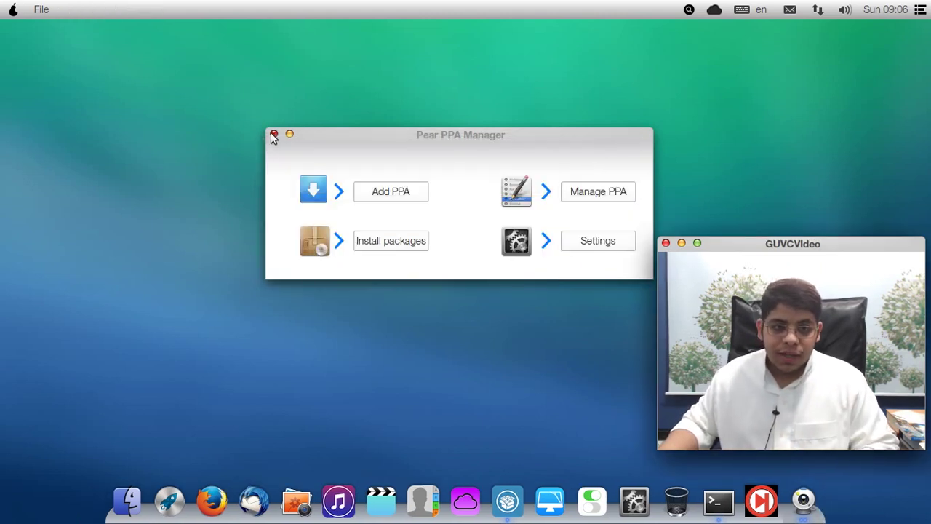
left_click(273, 136)
Open Clean My Pear, move its window clear of the webcam window, and run an Automatic cleanup scan.
left_click(549, 502)
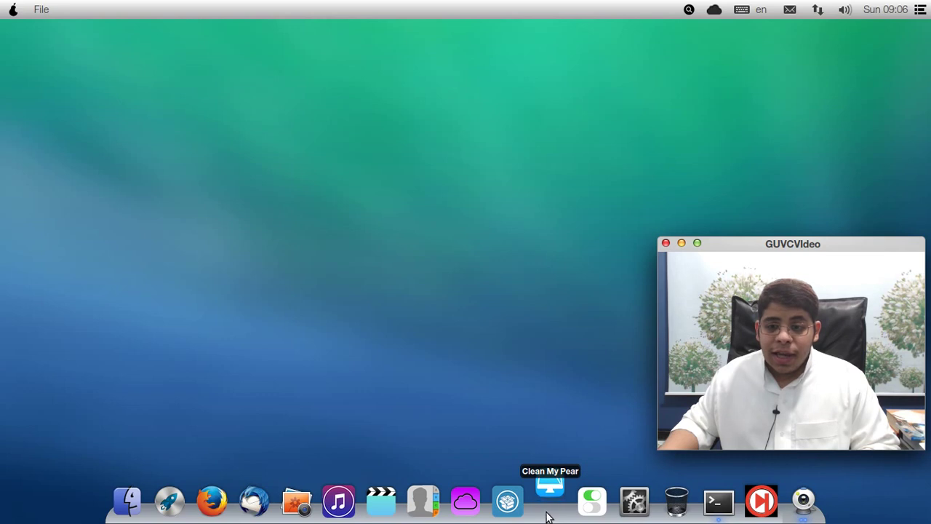
left_click_drag(452, 159, 333, 44)
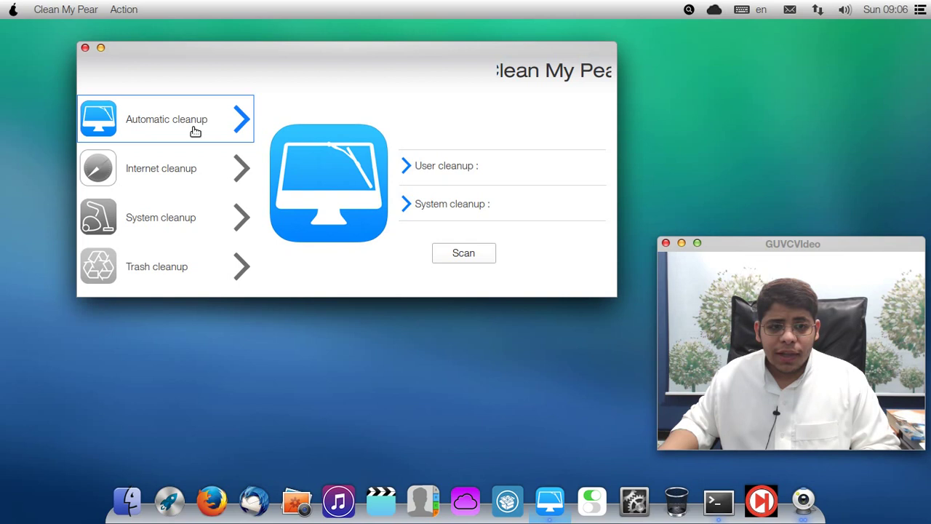
left_click(451, 252)
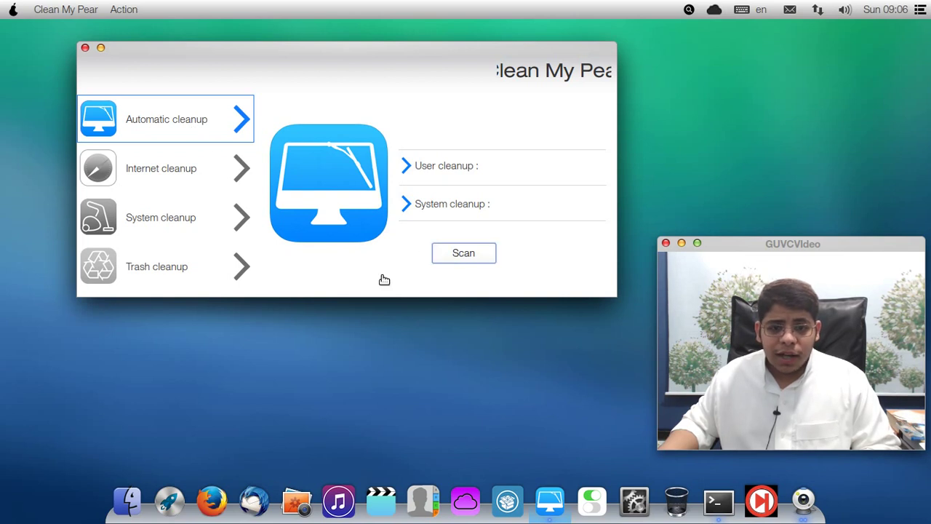
left_click(474, 260)
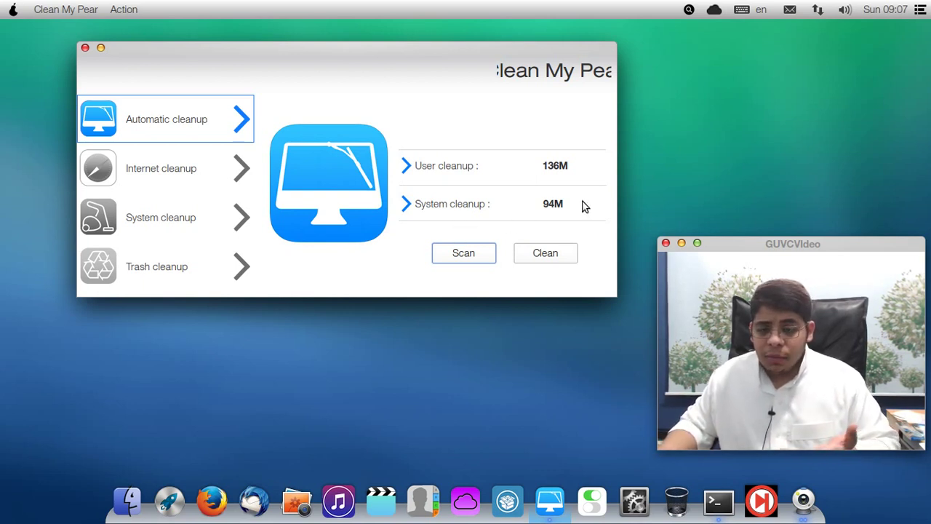
Scan for Internet cleanup and System cleanup items, and compare the Automatic and System cleanup results.
left_click(160, 165)
left_click(462, 256)
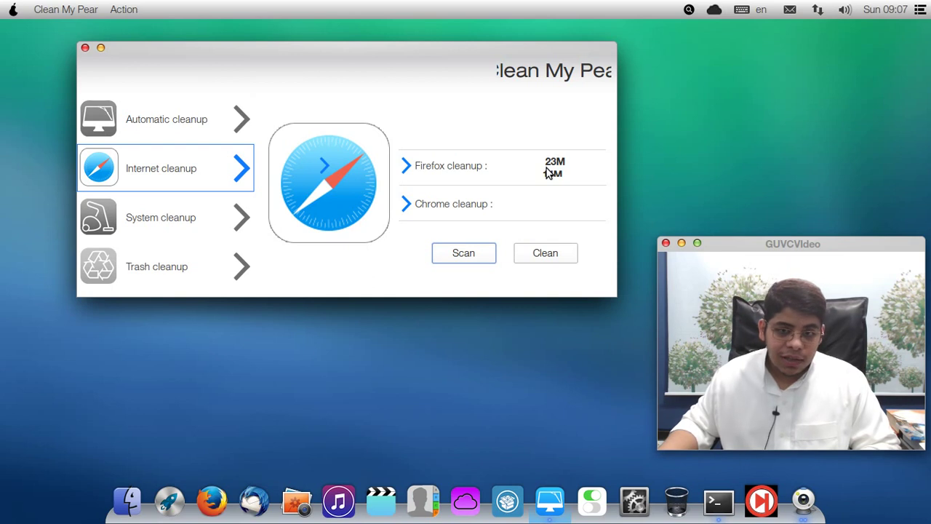
left_click(223, 217)
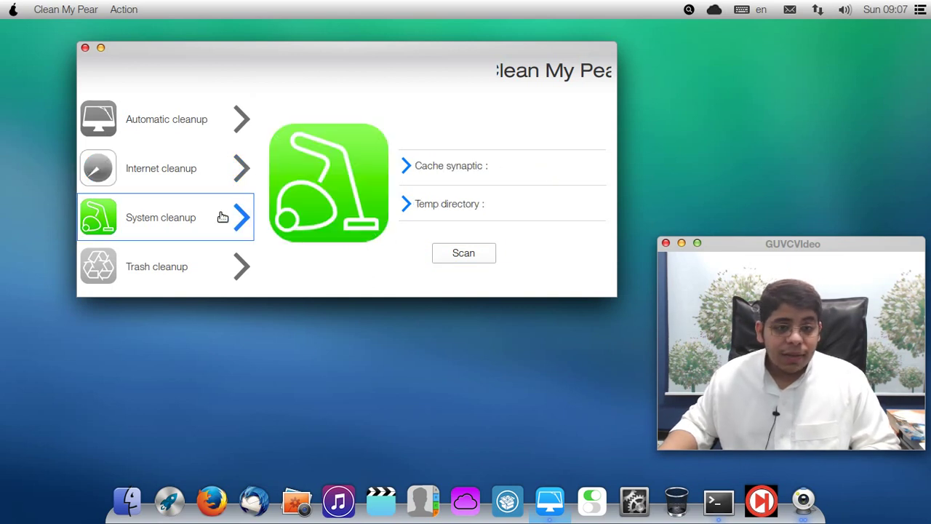
left_click(443, 254)
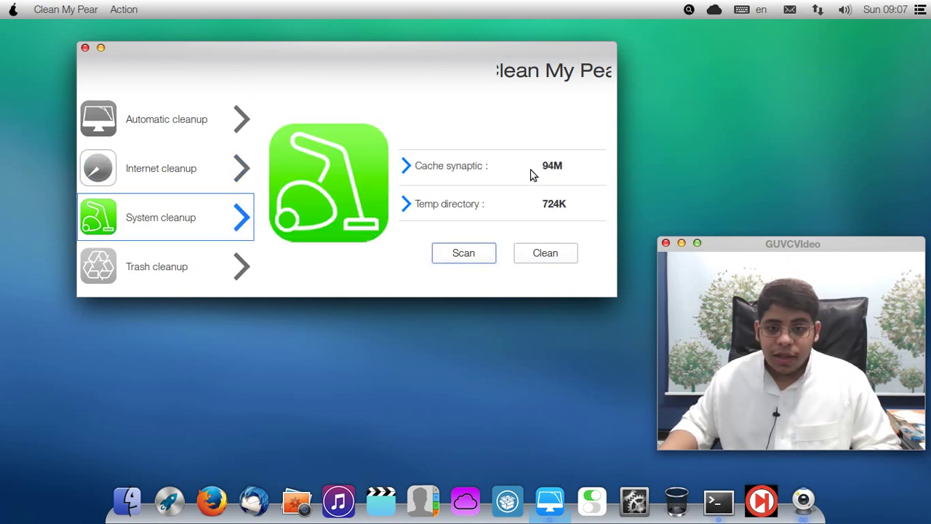
left_click(176, 133)
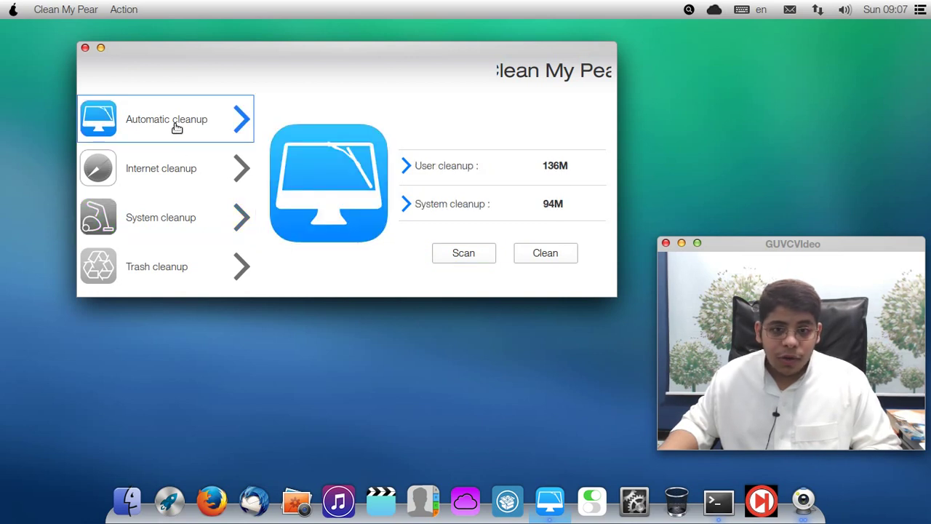
left_click(200, 216)
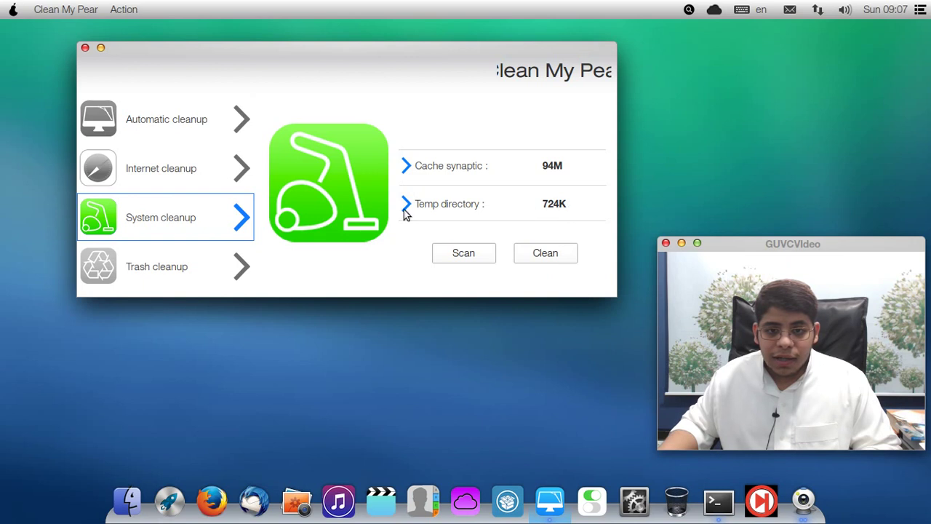
Run the Trash cleanup and cancel the administrative password request for the root trash.
left_click(182, 273)
left_click(540, 259)
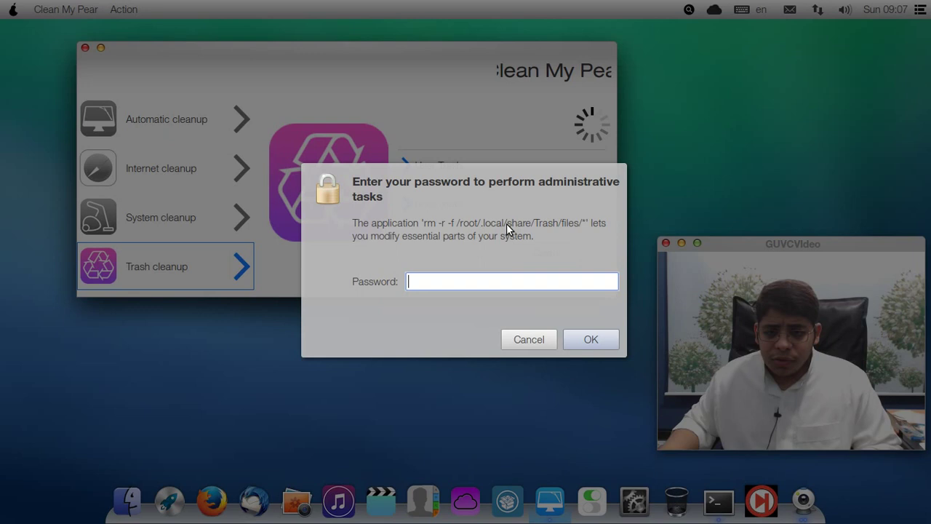
left_click(522, 342)
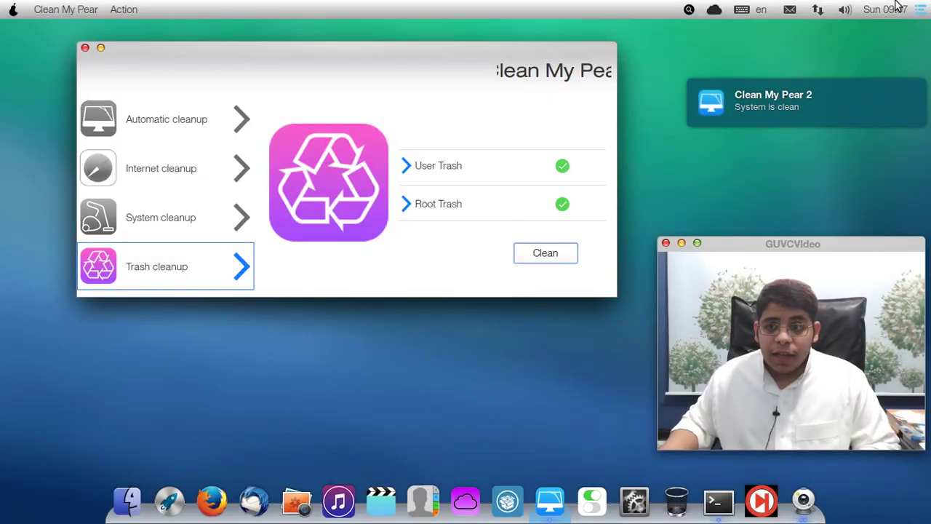
Review the notification list and its application filter choices, keeping All Applications, and close the list.
left_click(921, 10)
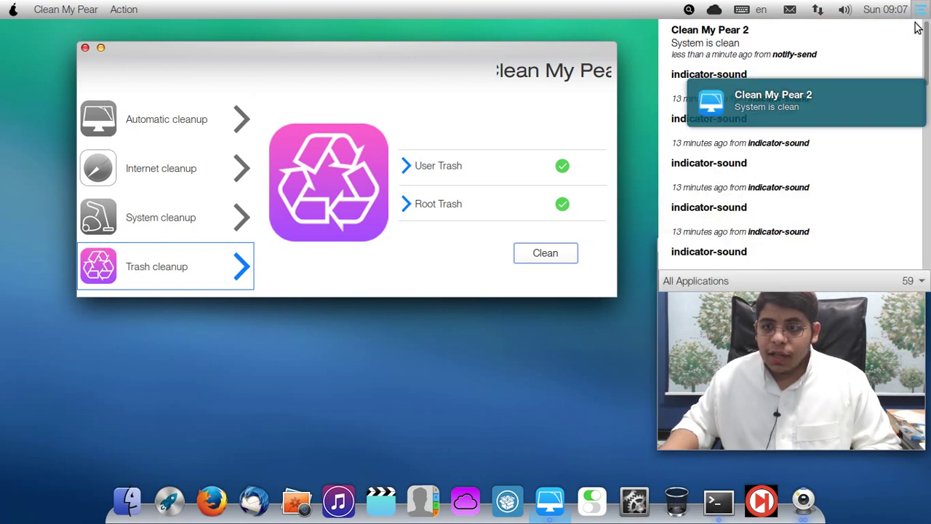
left_click(918, 281)
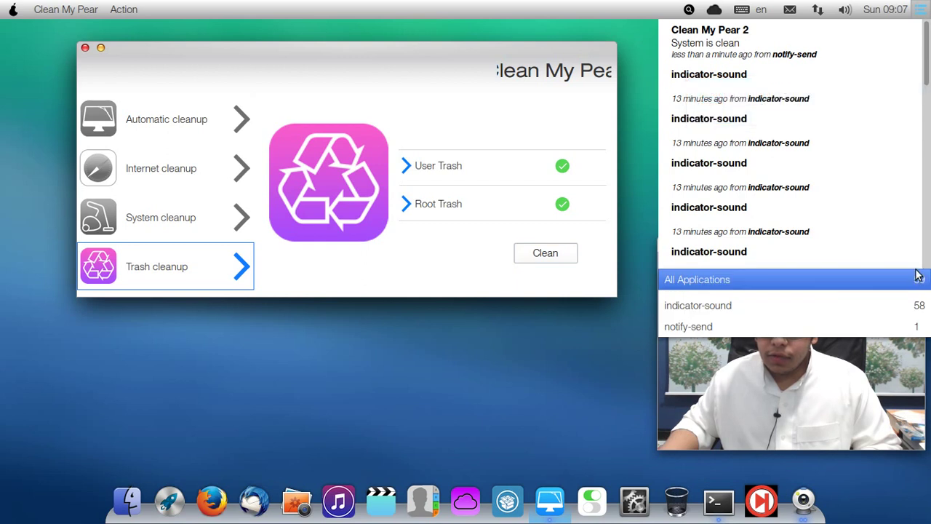
left_click(918, 276)
left_click(740, 276)
left_click(741, 275)
left_click(631, 122)
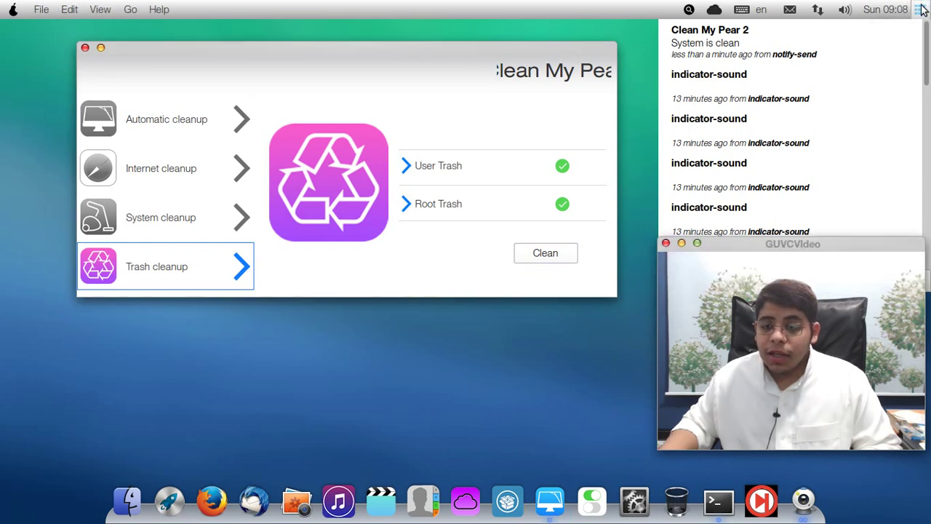
left_click(902, 28)
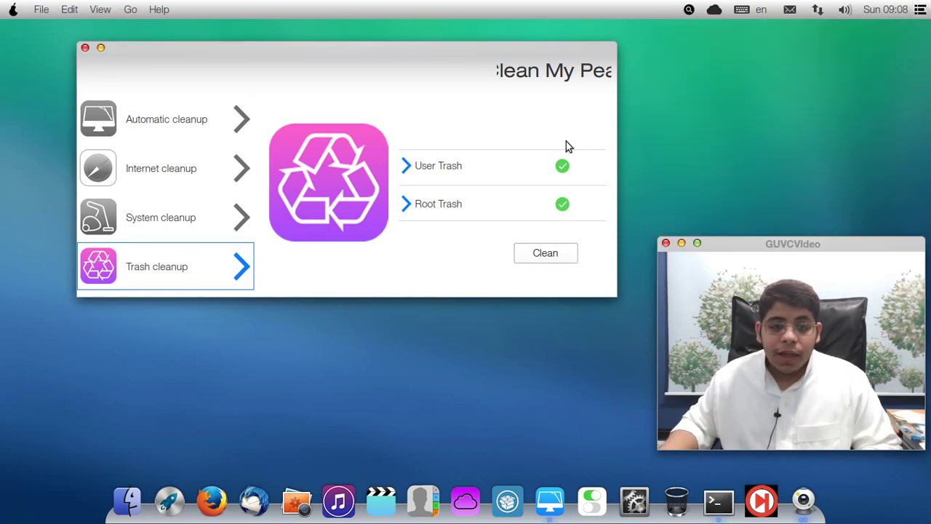
Close Clean My Pear, open My Pear 6, and move its window clear of the webcam window.
left_click(85, 48)
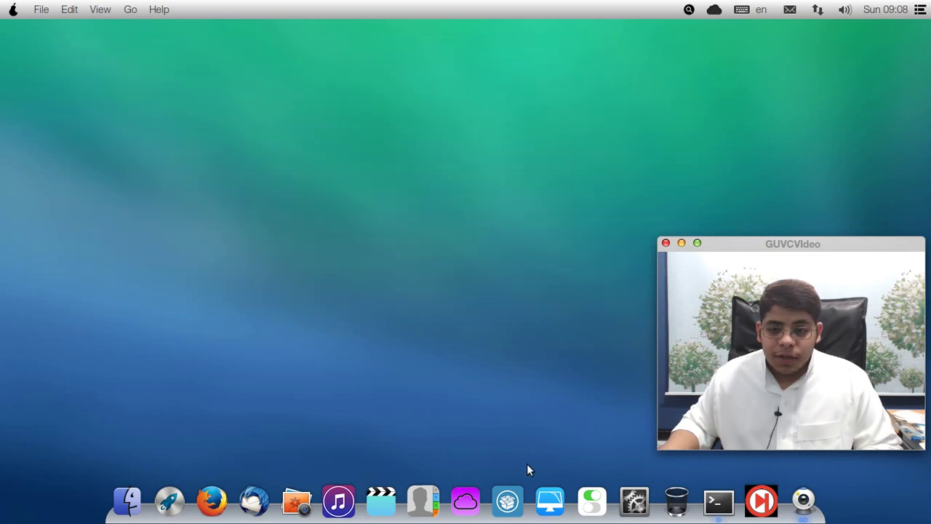
left_click(592, 501)
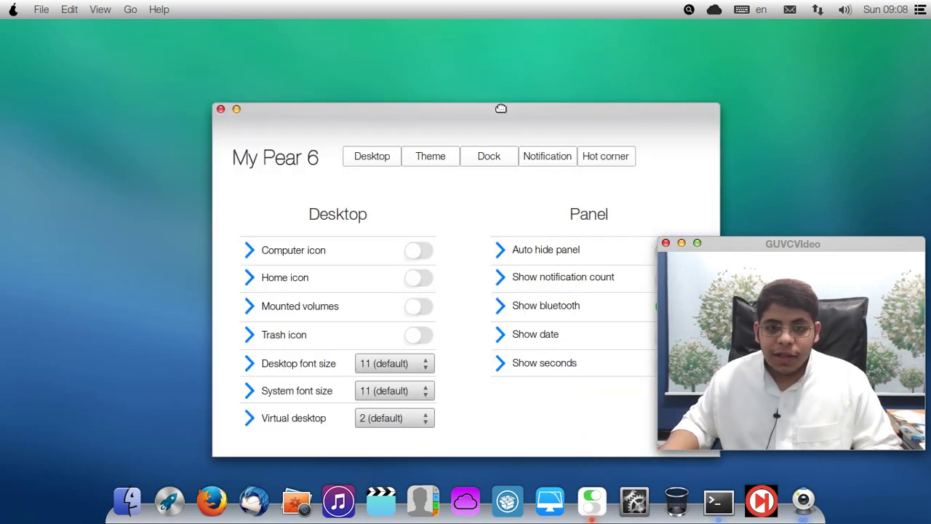
left_click_drag(501, 108, 429, 43)
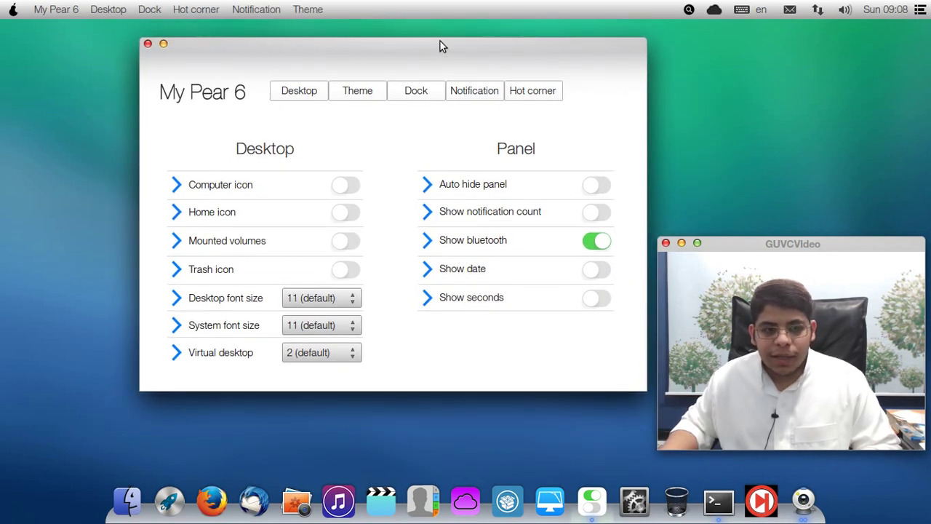
mouse_move(295, 48)
left_mouse_down()
mouse_move(356, 57)
mouse_move(382, 46)
mouse_move(309, 46)
left_mouse_up()
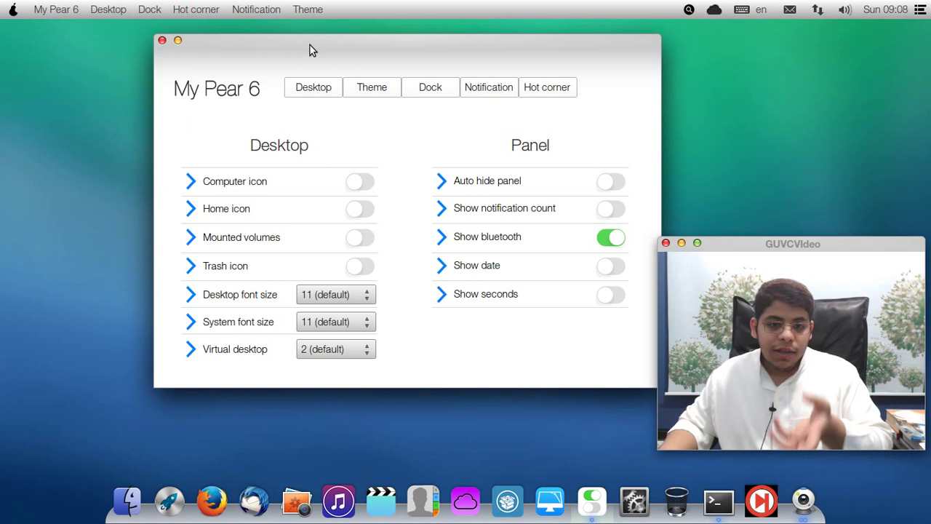
Try the Computer, Home, Mounted volumes and Trash desktop icon options, turning each one on and off again.
left_click(360, 182)
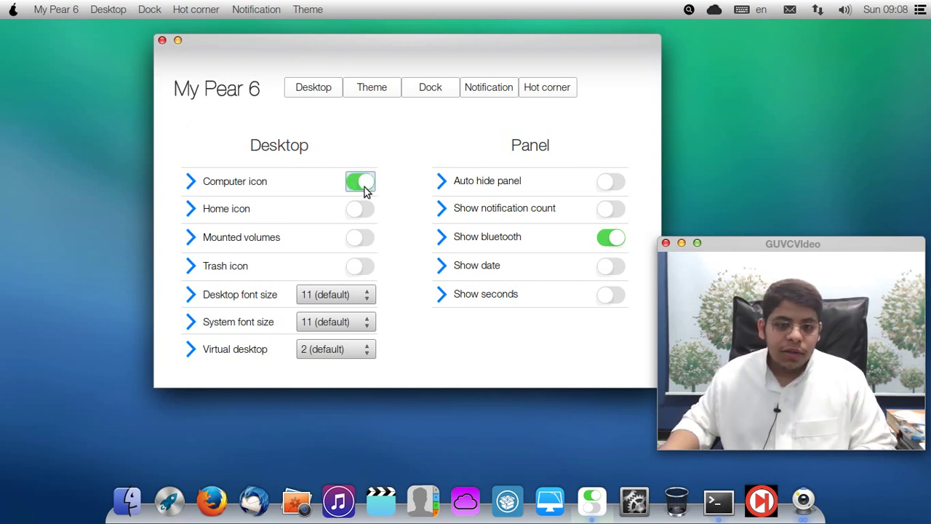
left_click(359, 239)
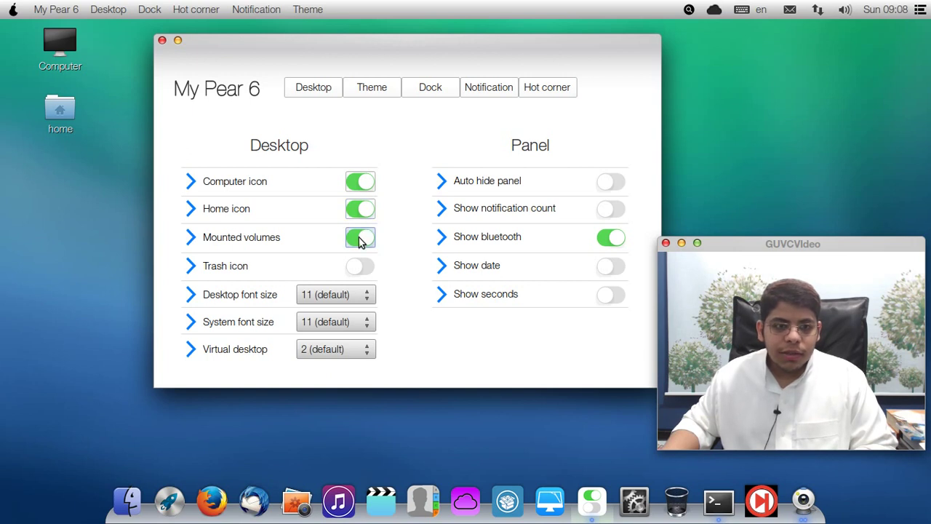
left_click(359, 238)
left_click(360, 209)
left_click(361, 182)
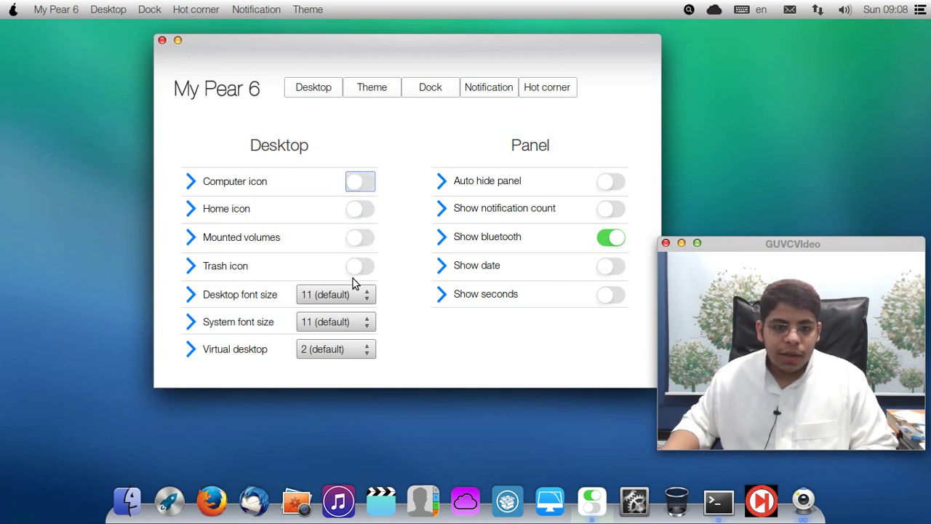
left_click(359, 267)
left_click(357, 271)
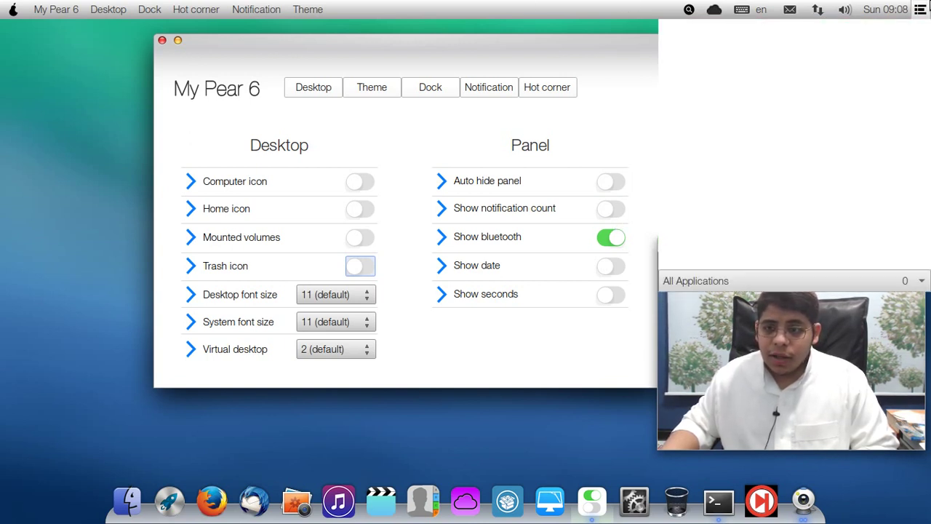
Turn off Show bluetooth and turn on Show date for the panel, trying Show seconds on and off.
left_click(612, 240)
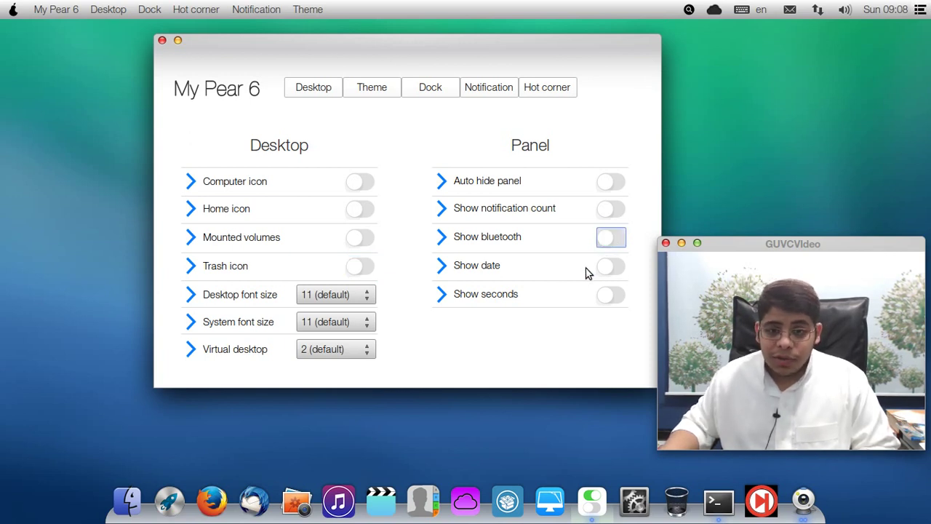
left_click(606, 270)
left_click(606, 271)
left_click(604, 269)
left_click(608, 295)
left_click(608, 295)
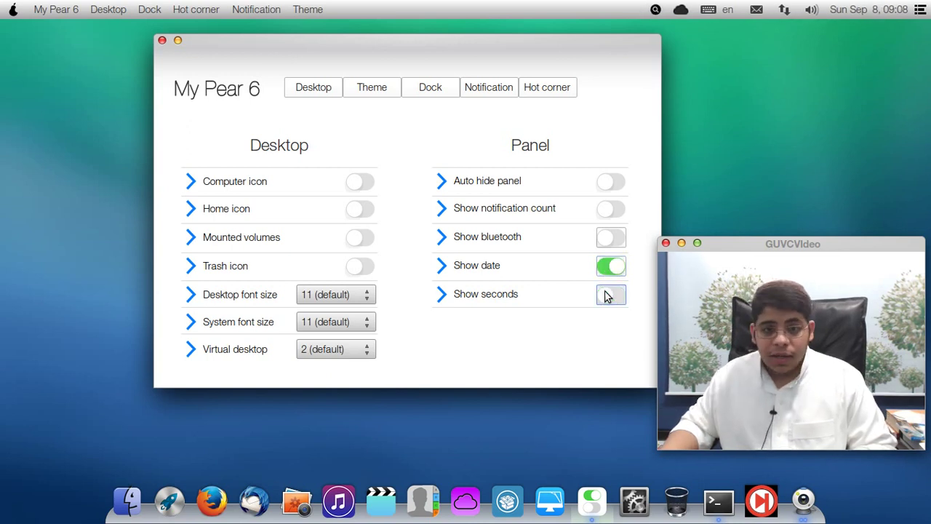
Apply the Pear iOS 8 theme with the Blue background and check the desktop's context menu.
left_click(375, 91)
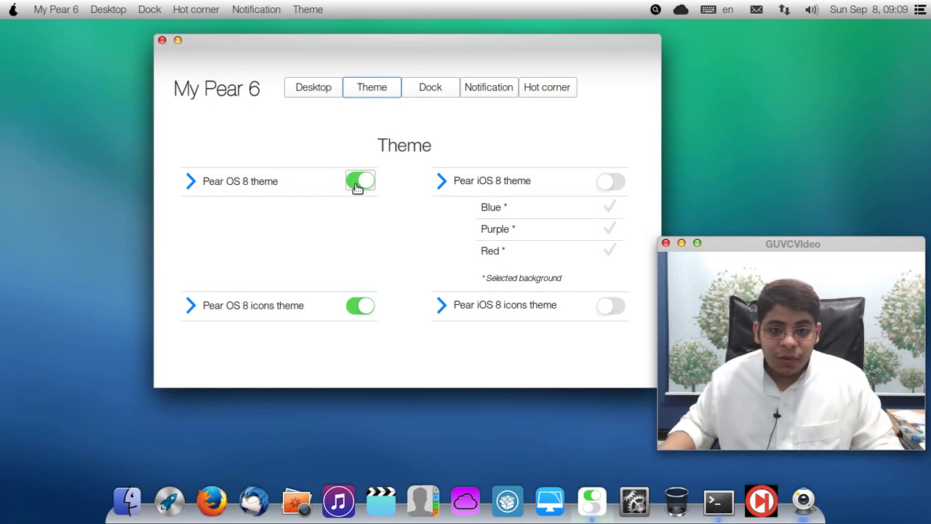
left_click(611, 187)
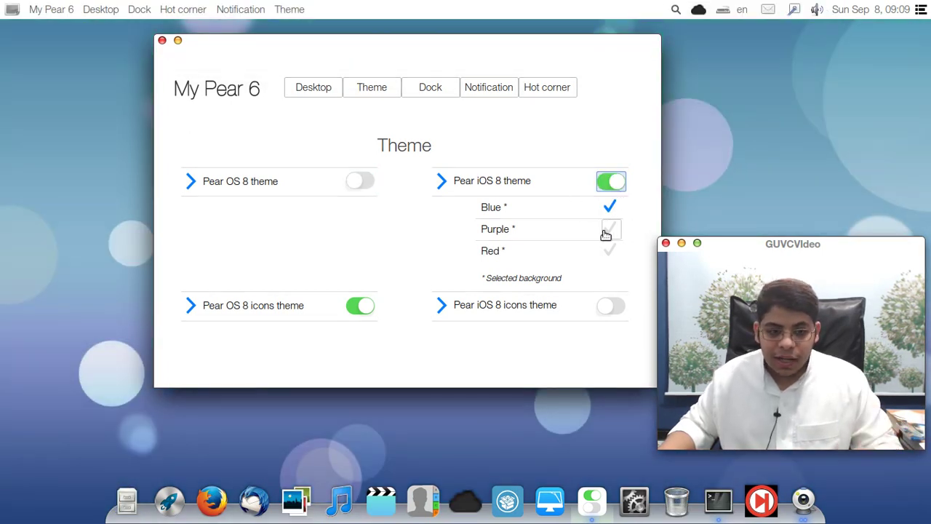
right_click(100, 136)
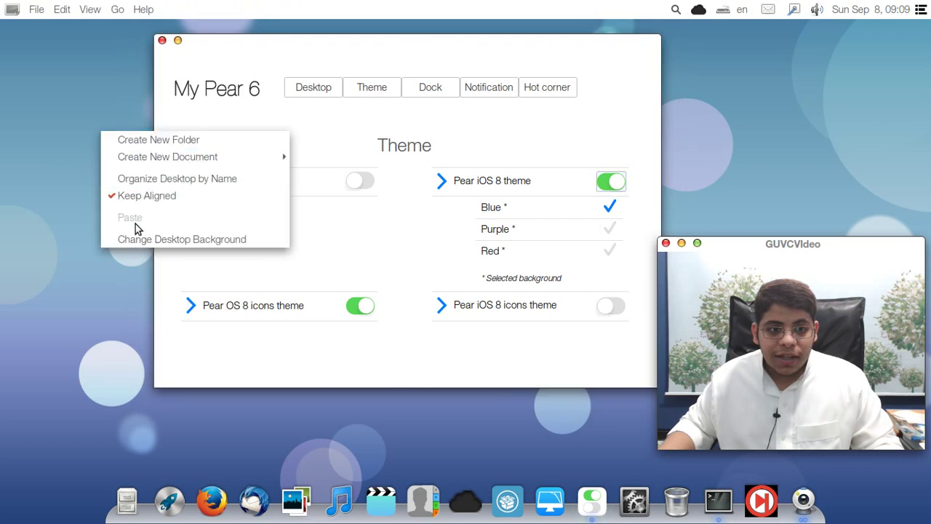
left_click(83, 85)
Choose the Purple background for the Pear iOS 8 theme and check the desktop's context menu.
left_click(612, 233)
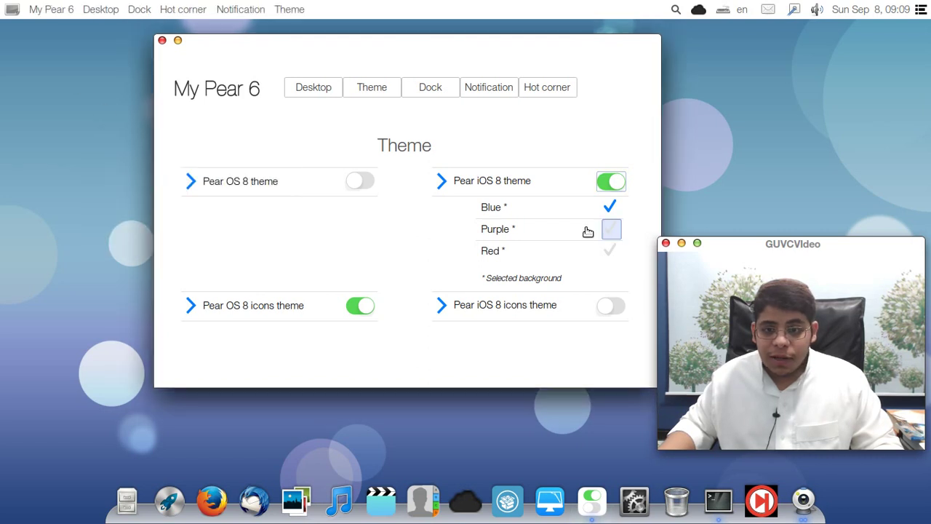
left_click(70, 165)
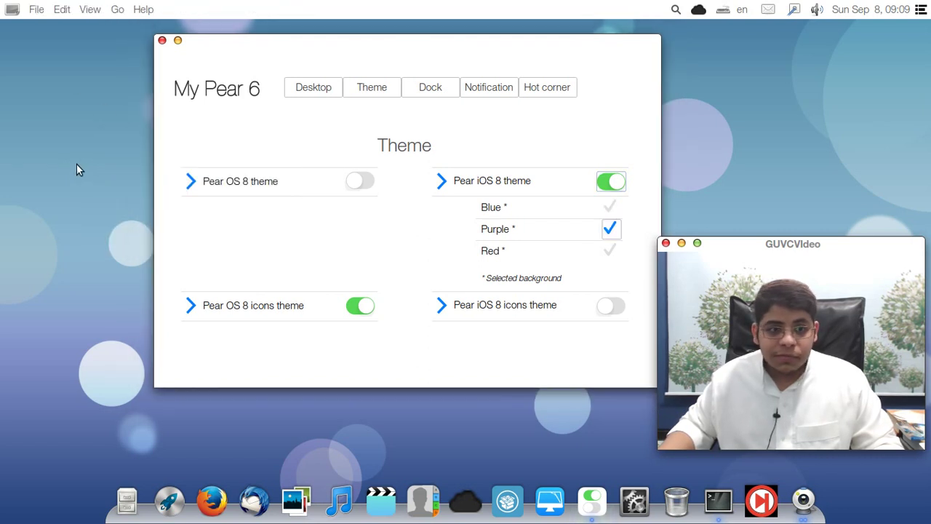
right_click(59, 131)
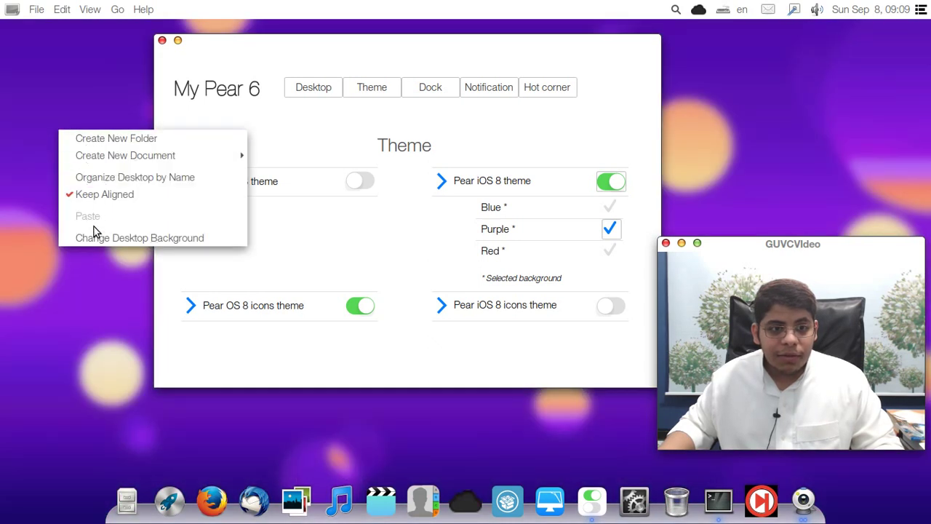
left_click(106, 87)
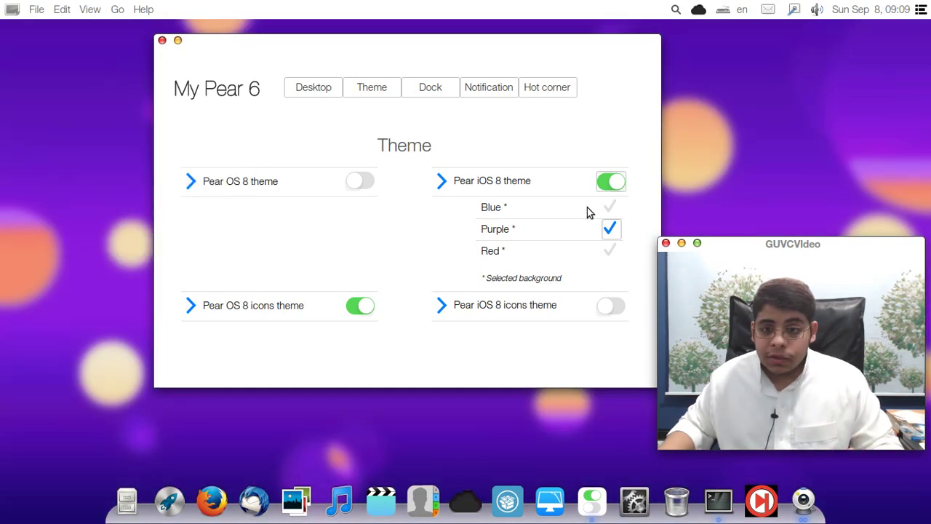
Choose the Red background for the Pear iOS 8 theme and check the desktop's context menu.
left_click(610, 250)
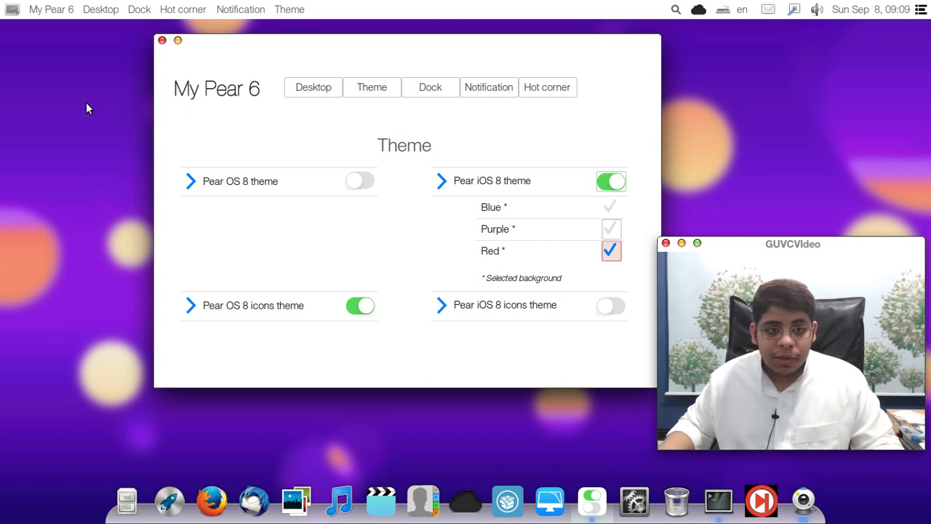
right_click(2, 70)
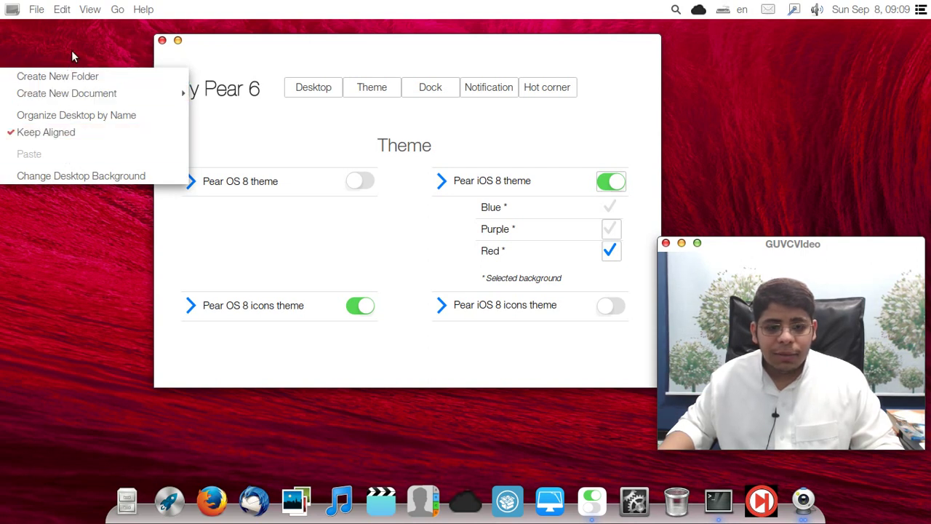
left_click(71, 50)
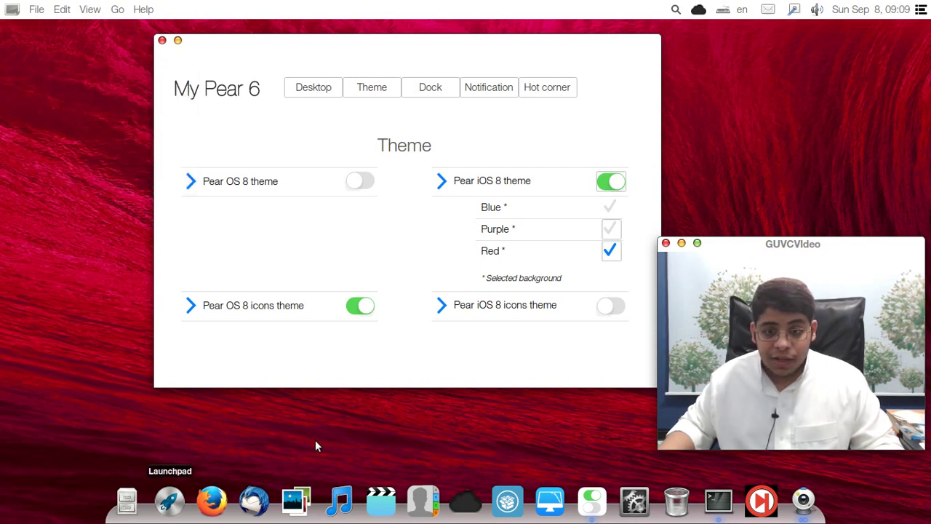
Try the Pear iOS 8 icons theme, and restore the Pear OS 8 theme and icons.
left_click(599, 312)
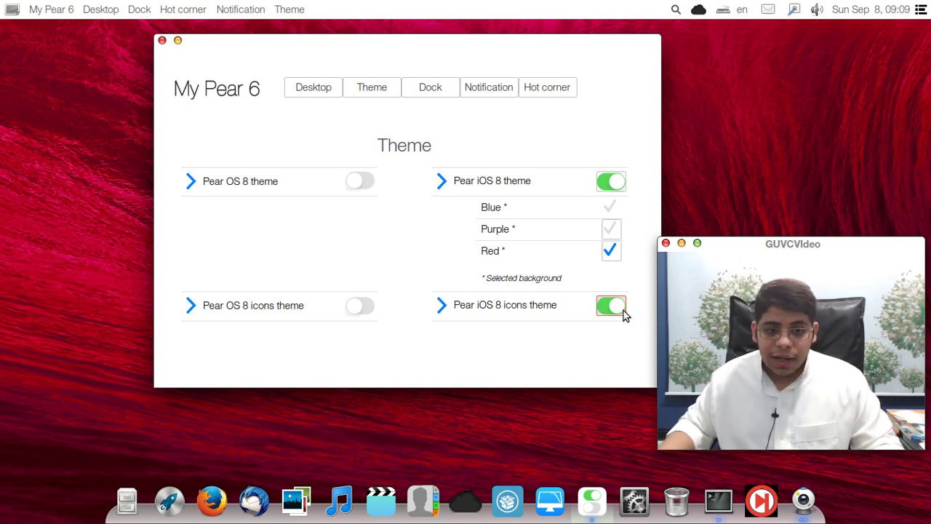
left_click(361, 182)
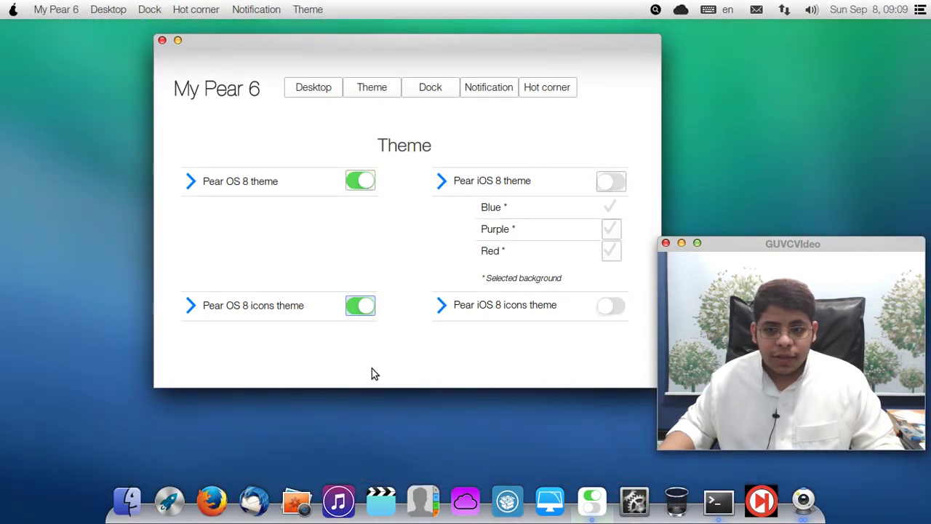
Try the dock's 3D theme and Hide options off and on, and the Smaller dock size before returning to Normal.
left_click(427, 89)
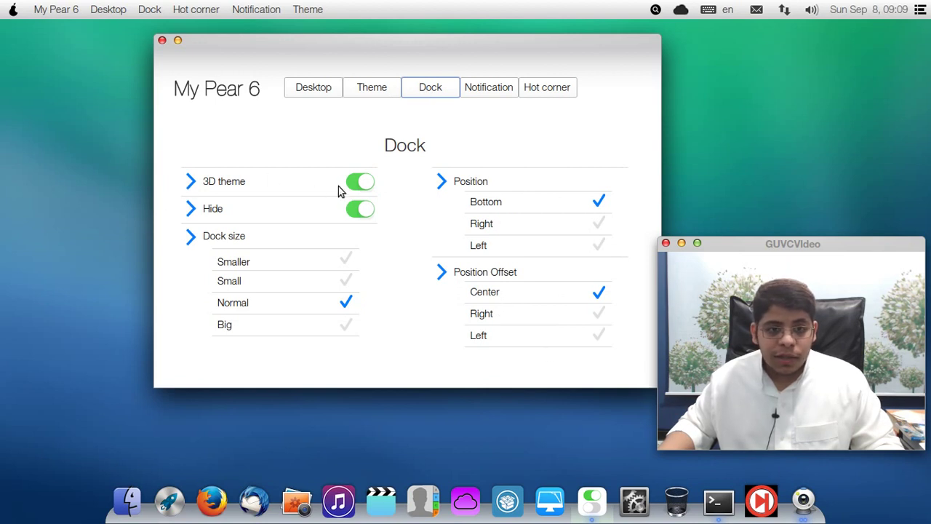
left_click(360, 182)
left_click(363, 183)
left_click(369, 211)
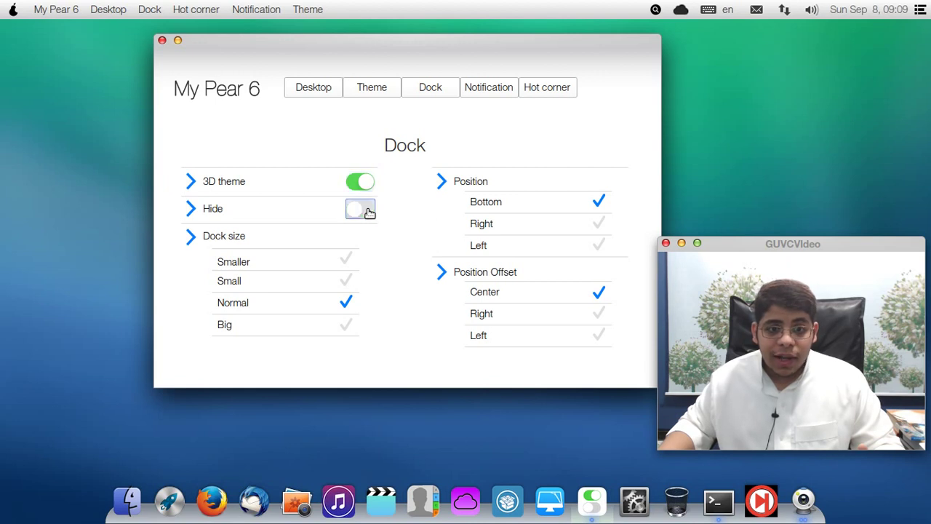
left_click(370, 211)
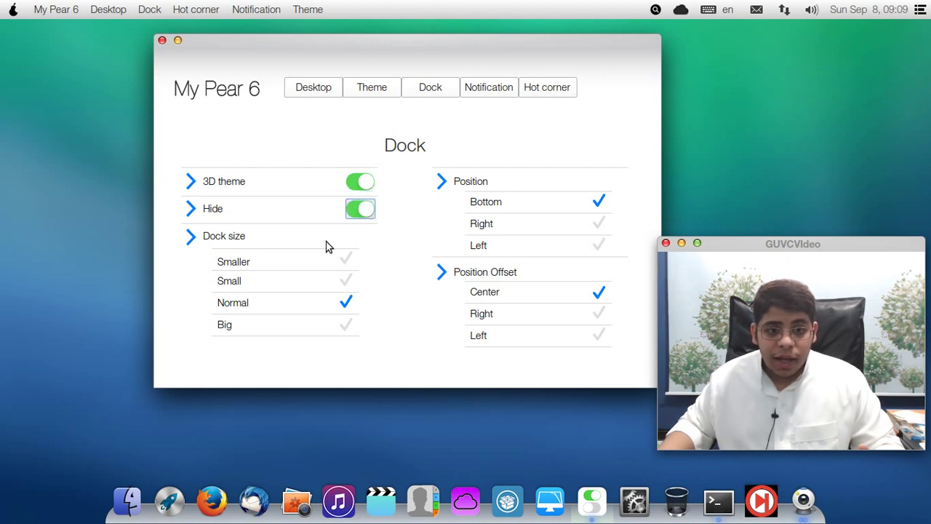
left_click(346, 258)
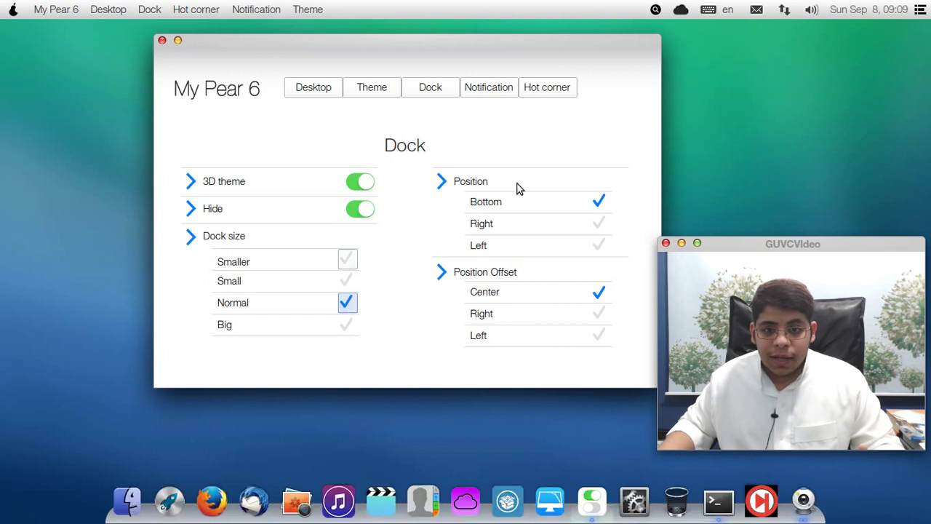
Try the Right dock position and Right position offset, restoring Bottom and Center respectively.
left_click(603, 223)
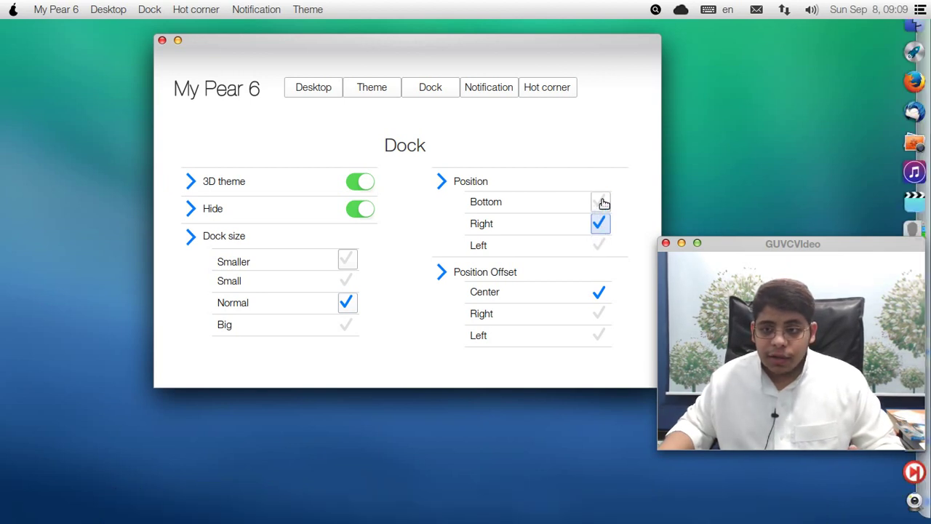
left_click(603, 203)
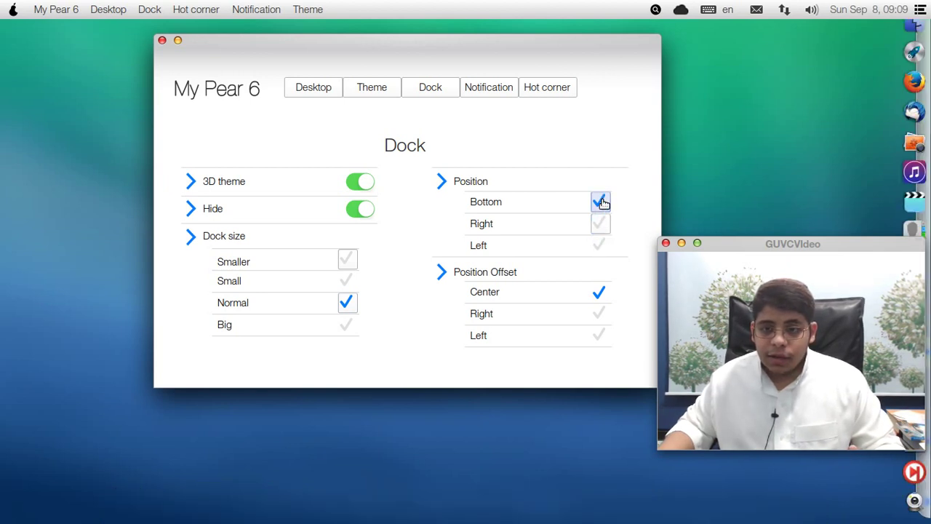
left_click(603, 315)
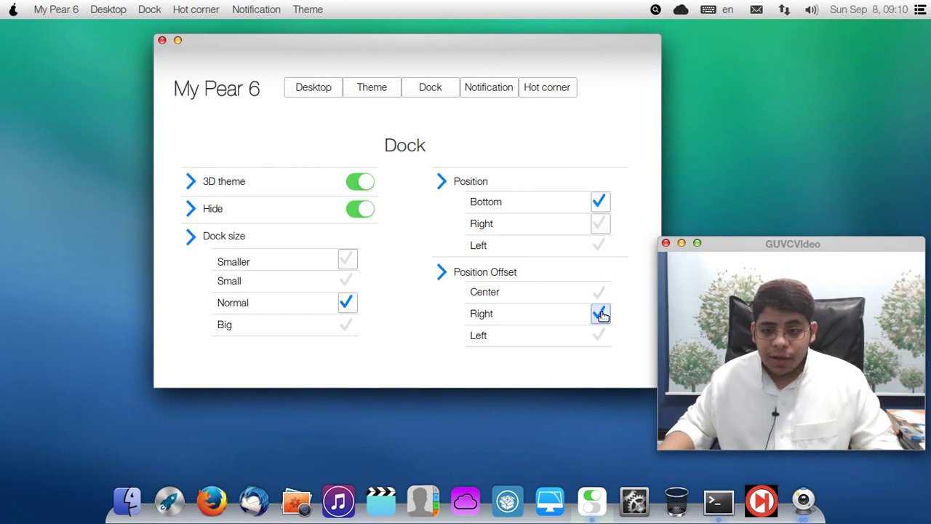
left_click(599, 294)
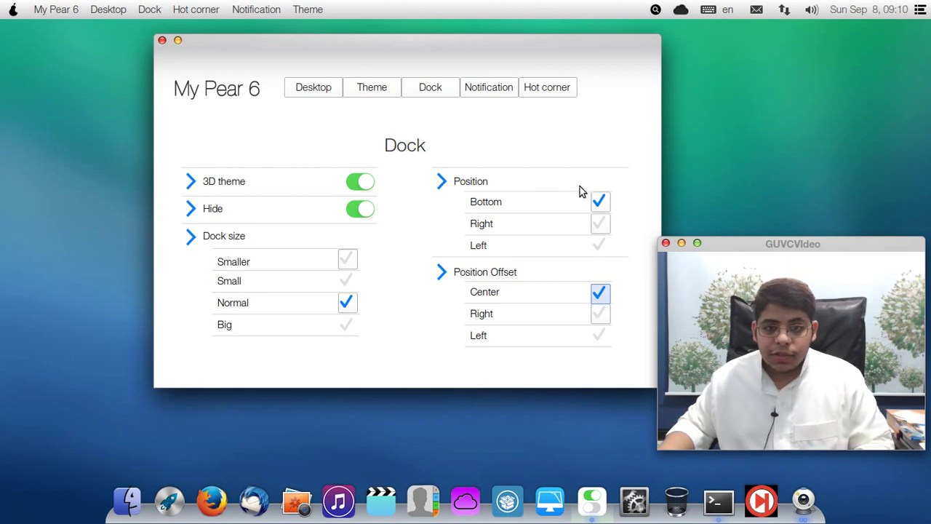
Send a test notification from My Pear 6's Notification settings.
left_click(483, 88)
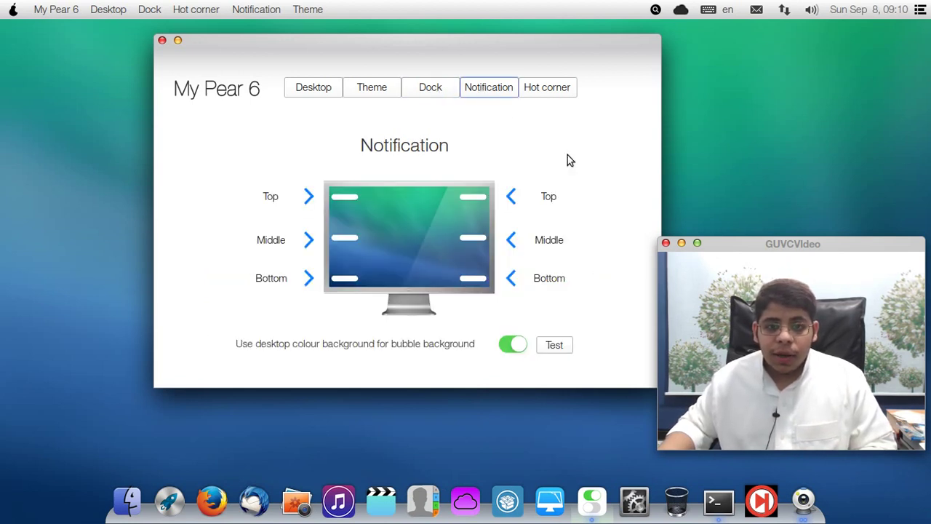
left_click(558, 347)
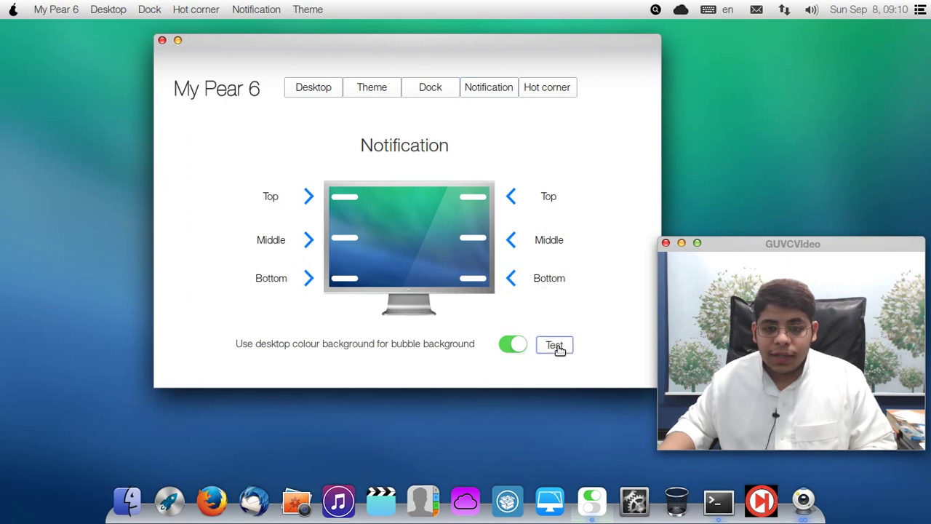
left_click(558, 347)
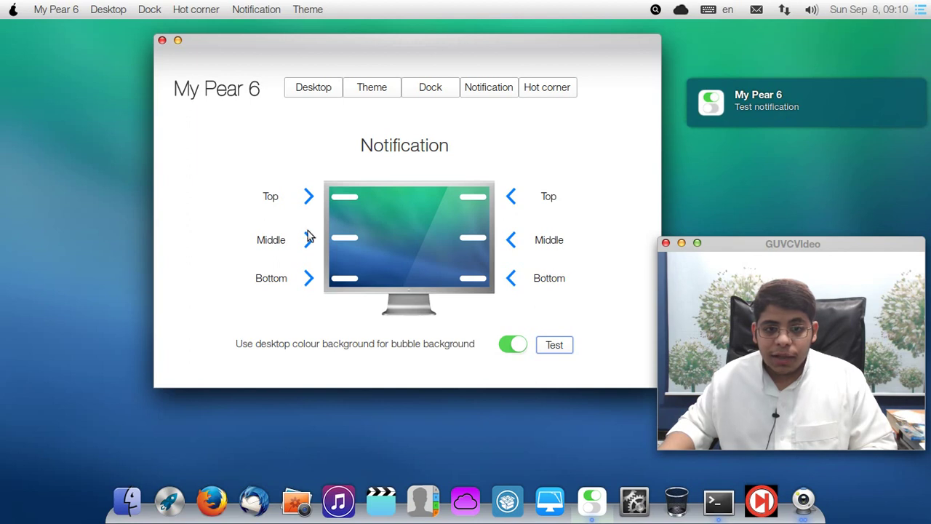
Try the left Middle and the right Middle and Bottom notification positions, restoring the right Top position.
left_click(256, 240)
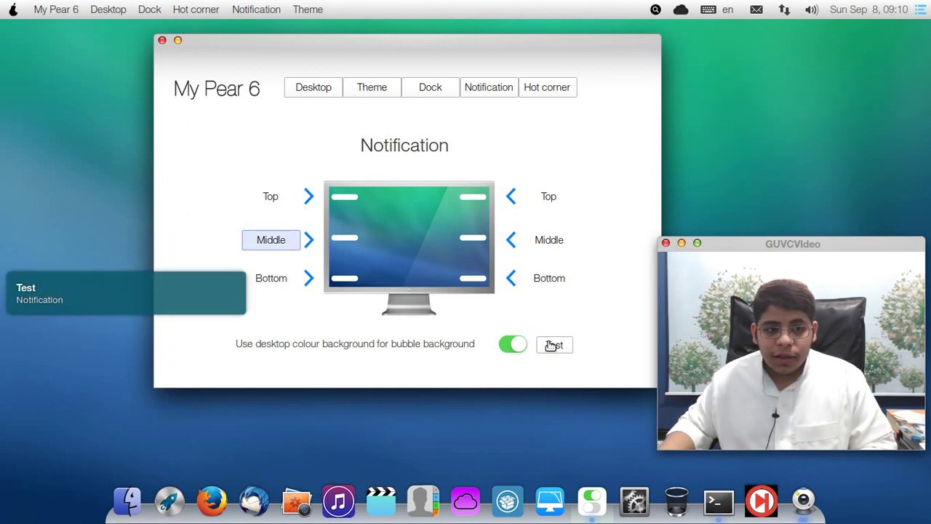
left_click(537, 238)
left_click(549, 197)
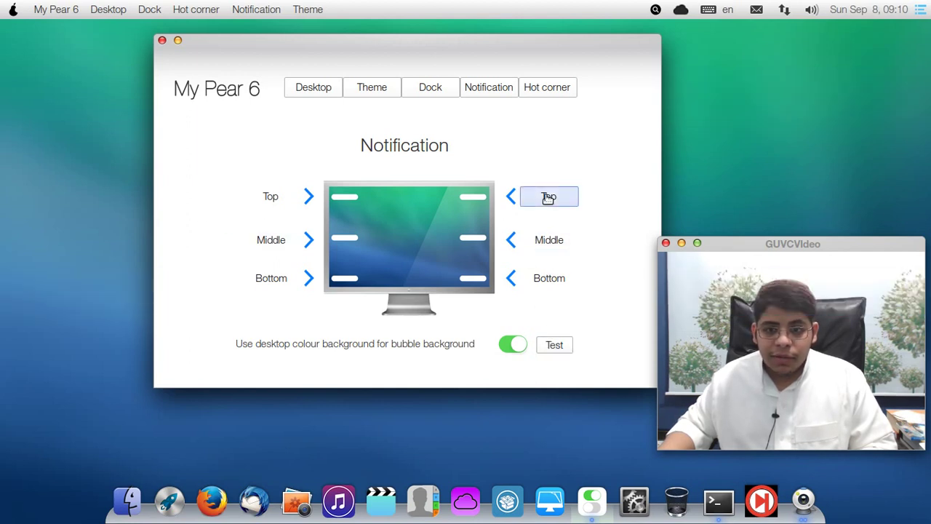
left_click(548, 278)
left_click(546, 197)
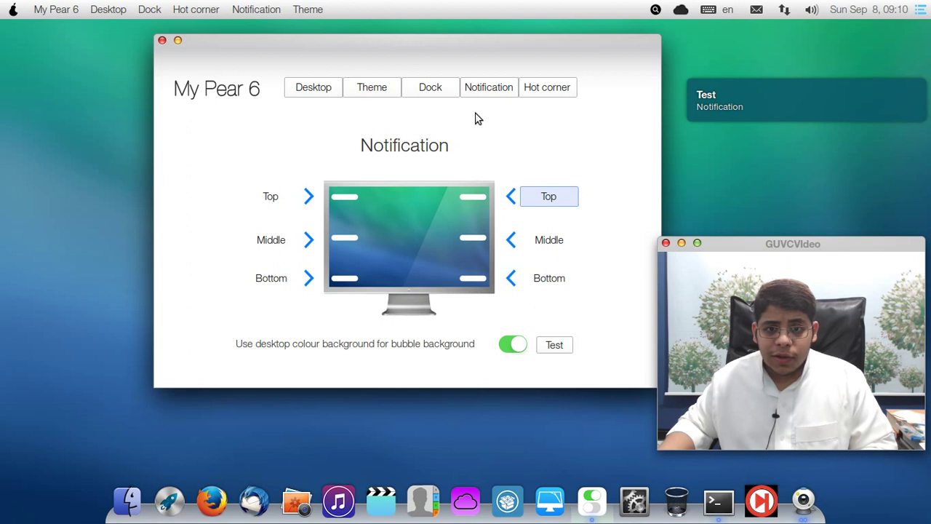
Show the Hot corner settings, trigger Mission Control from its screen corner, and return to the My Pear 6 window.
left_click(540, 88)
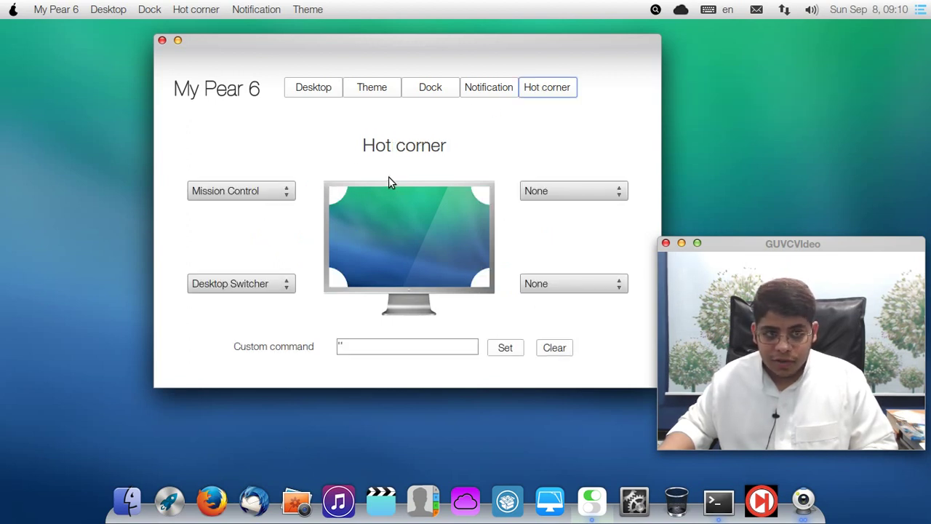
mouse_move(1, 22)
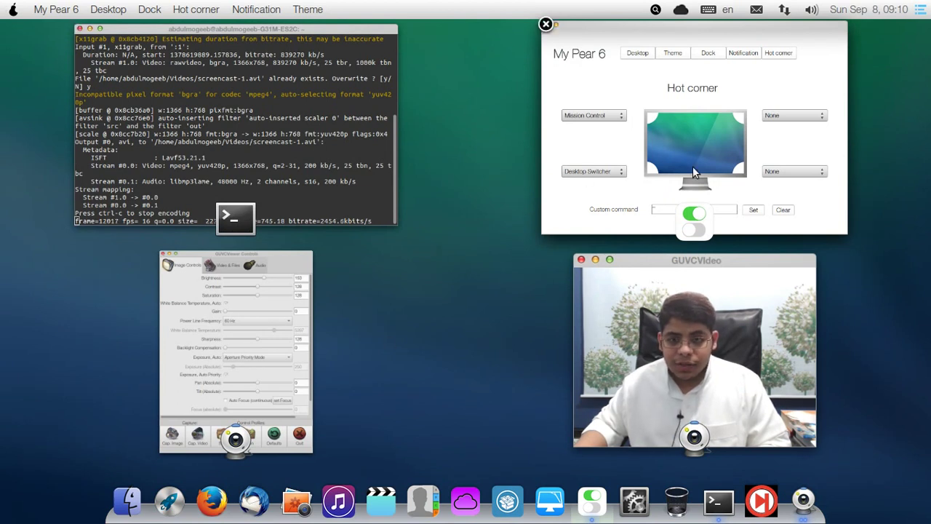
left_click(653, 103)
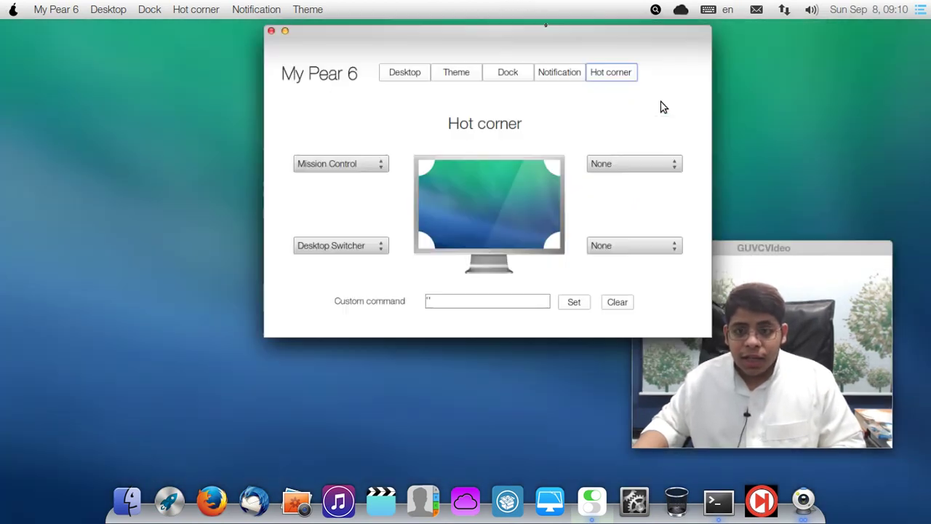
Trigger the Desktop Switcher from its hot corner, visit the empty second desktop, and return to the first one.
mouse_move(1, 522)
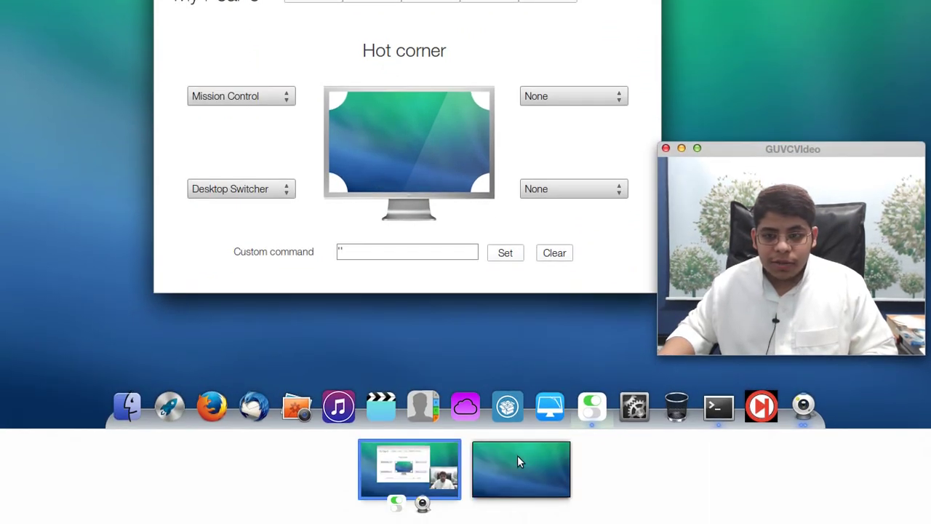
left_click(558, 472)
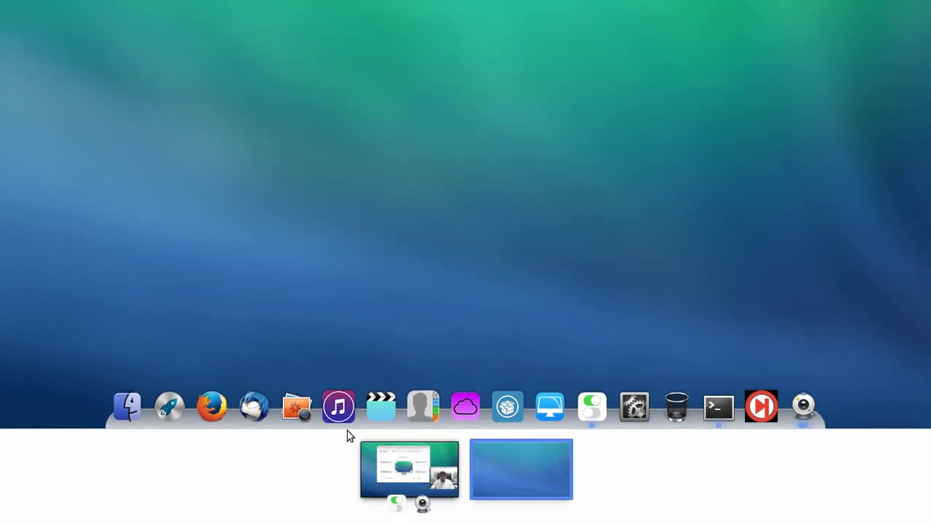
left_click(412, 463)
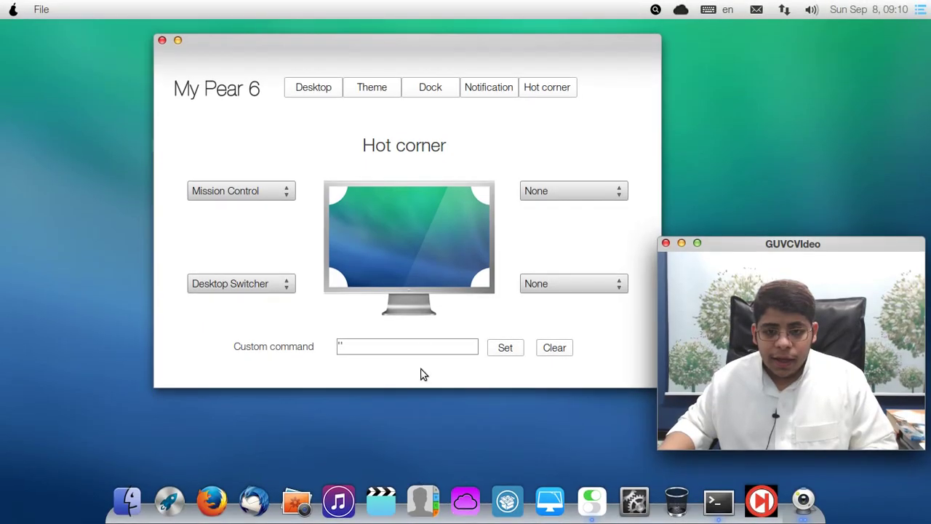
Check the Desktop Switcher corner's options, set the upper-right hot corner to Custom, and close My Pear 6.
left_click(237, 294)
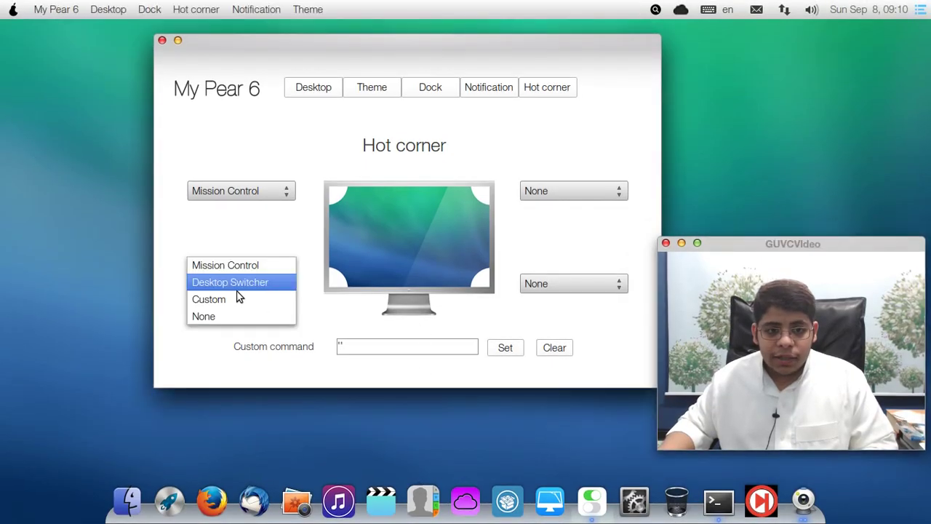
left_click(263, 238)
left_click(539, 191)
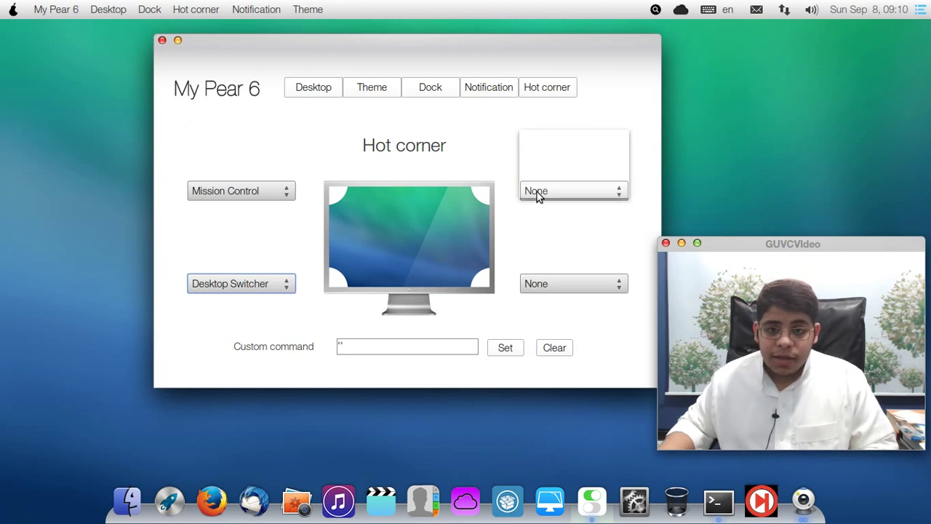
left_click(541, 175)
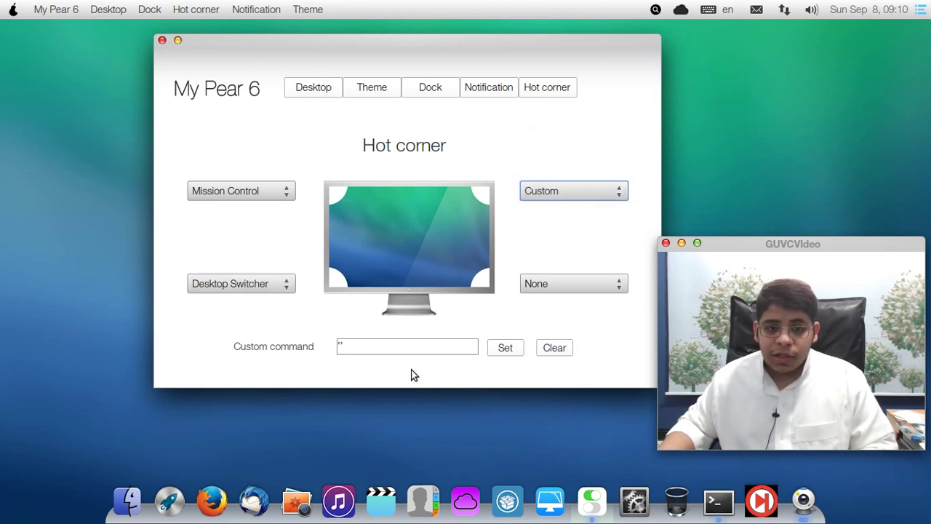
left_click(355, 347)
left_click(355, 347)
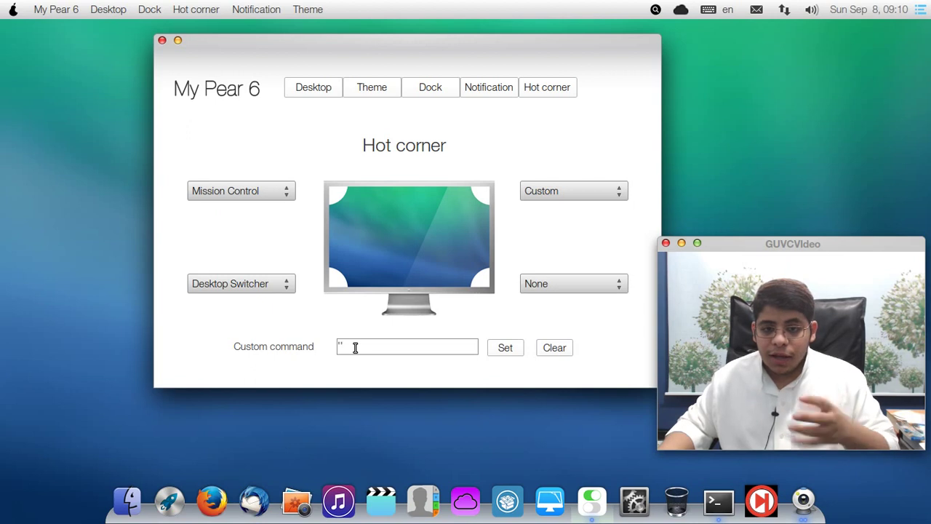
left_click(163, 41)
Look over the Personal, Hardware and System categories in System Settings, and close the window.
left_click(635, 502)
left_click_drag(390, 75, 284, 30)
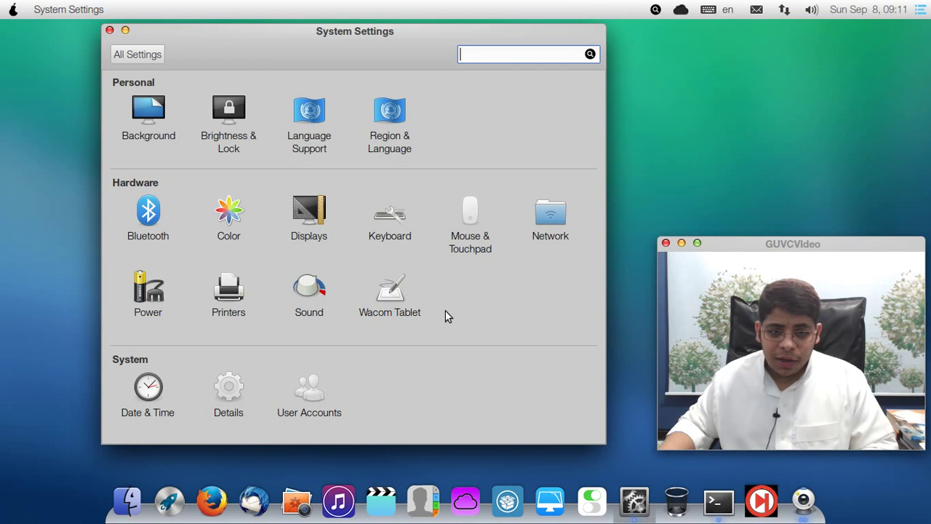
left_click(109, 31)
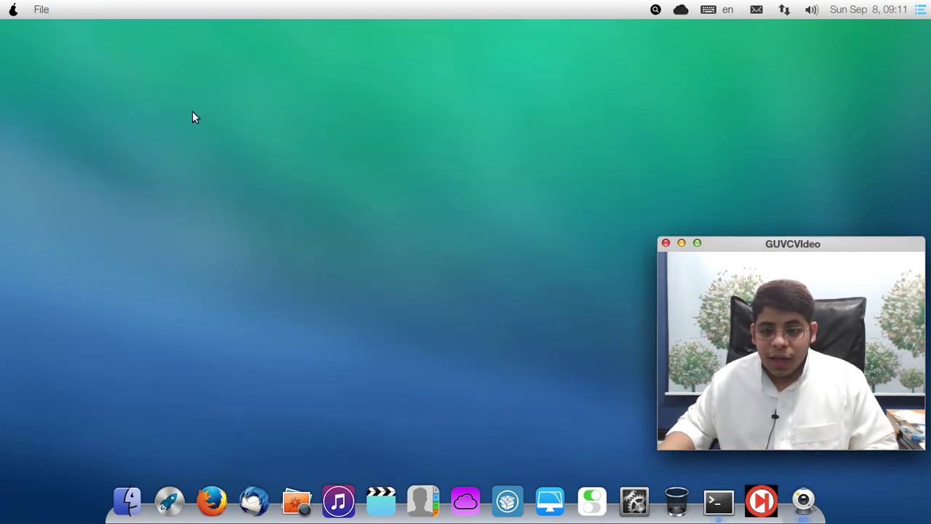
Start changing the desktop background from the desktop itself, and open the collection of available wallpapers.
right_click(523, 127)
right_click(412, 114)
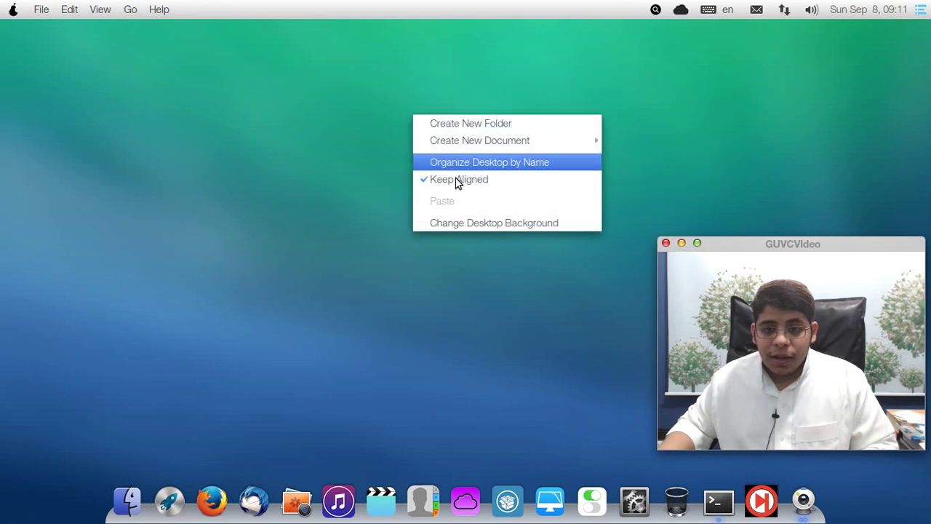
left_click(464, 226)
left_click_drag(453, 139, 418, 52)
left_click(417, 193)
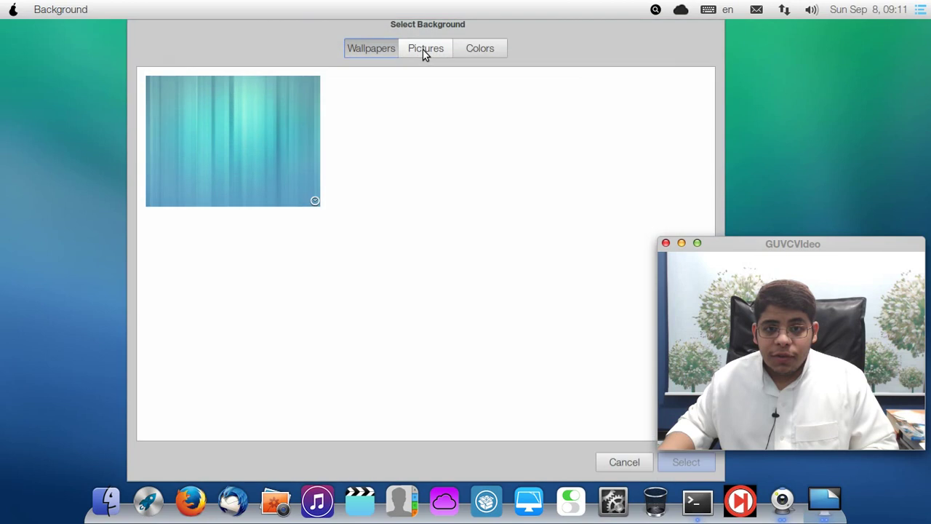
left_click_drag(419, 28, 299, 25)
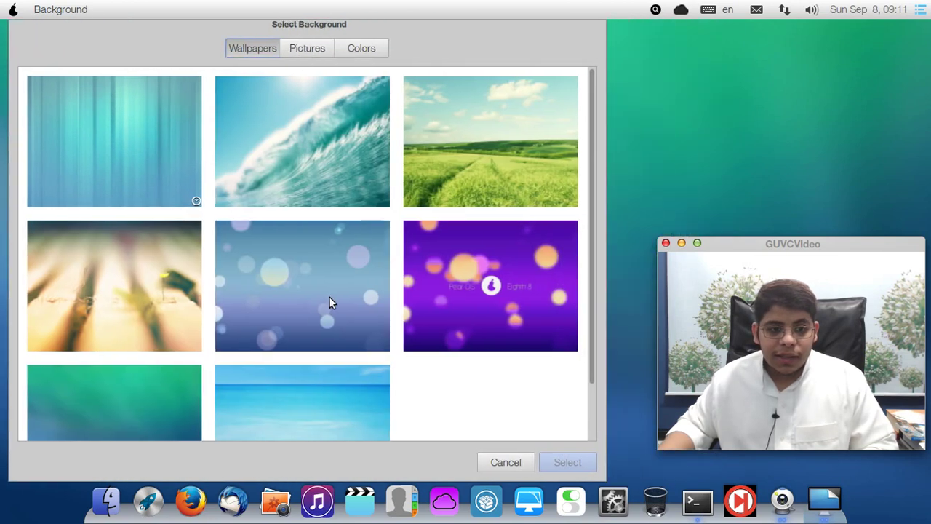
Apply the green field wallpaper as the desktop background, return to all settings, and close System Settings.
left_click(309, 295)
left_click(479, 131)
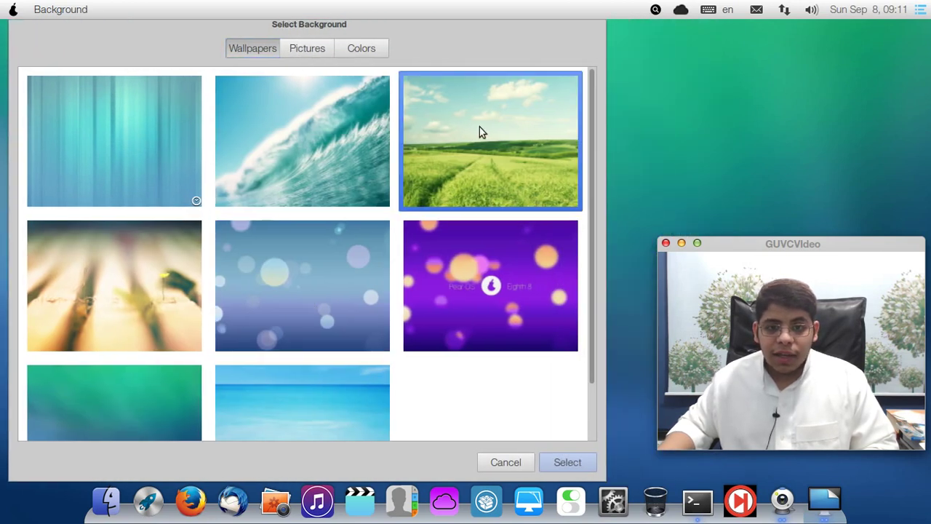
left_click(563, 459)
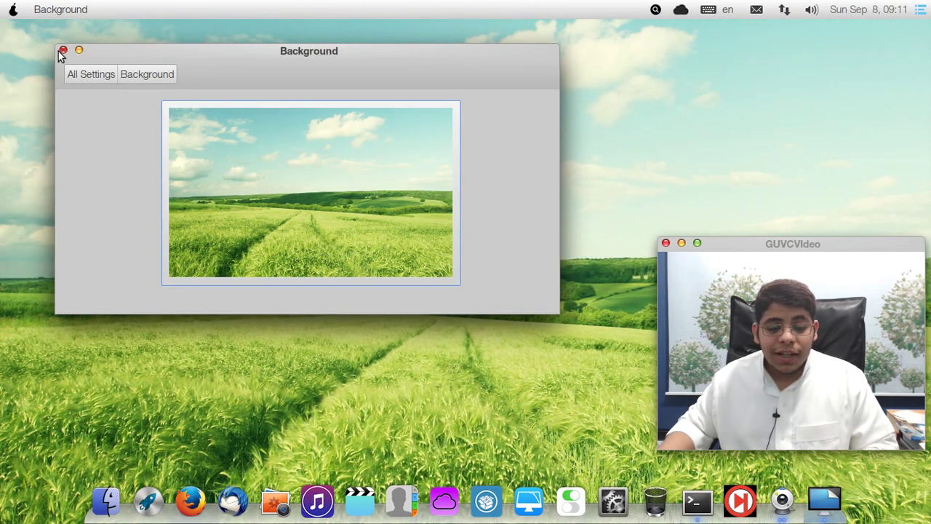
left_click(73, 74)
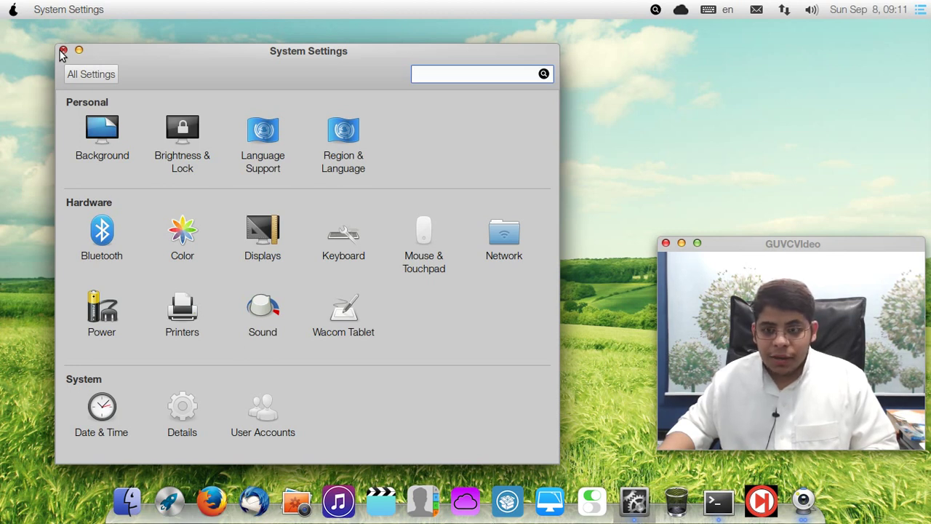
left_click(63, 51)
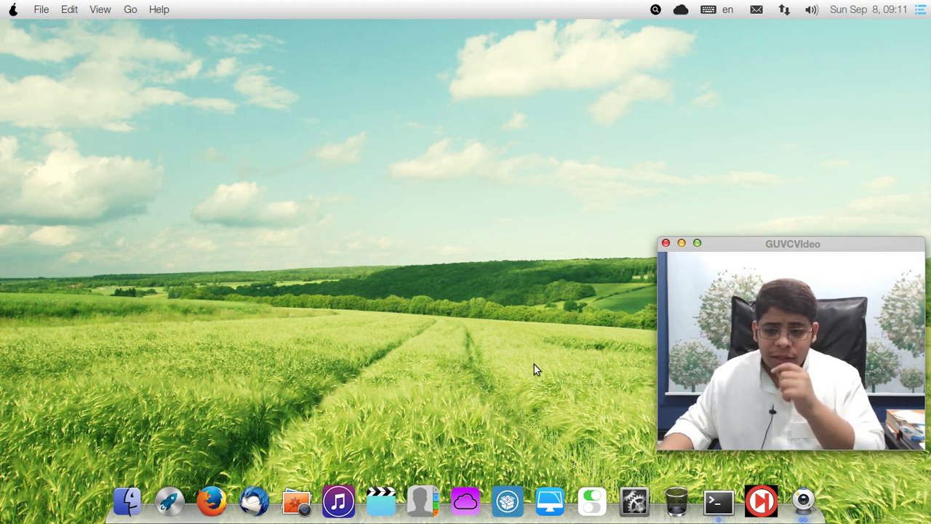
Switch to the Terminal and run vrms in a new tab.
left_click(709, 497)
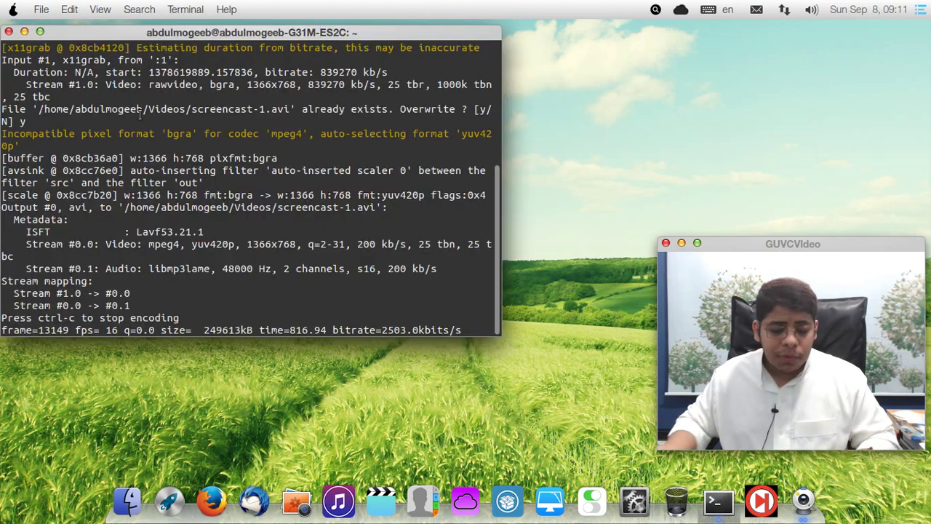
key("ctrl+shift+t")
type("vrms")
key("Return")
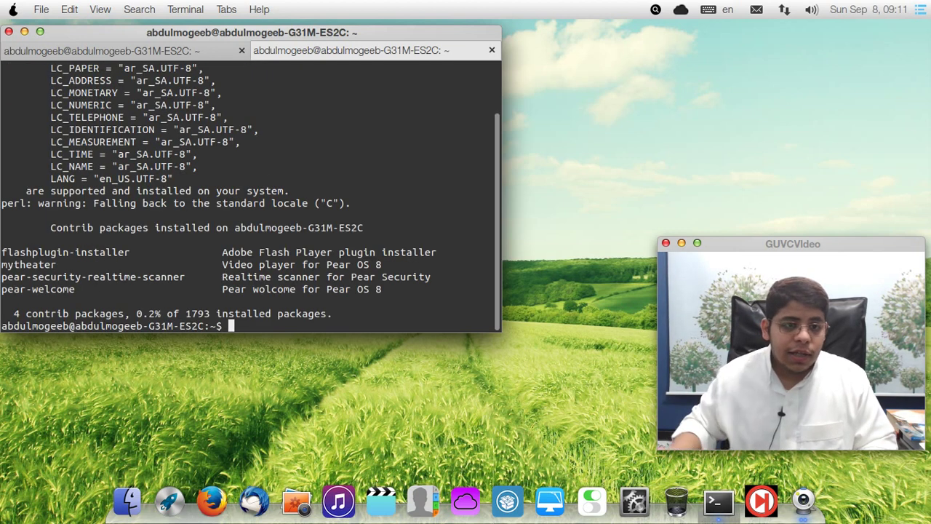
Examine the vrms package list, highlighting flashplugin-installer, mytheater and pear-welcome, and close that terminal tab.
triple_click(112, 251)
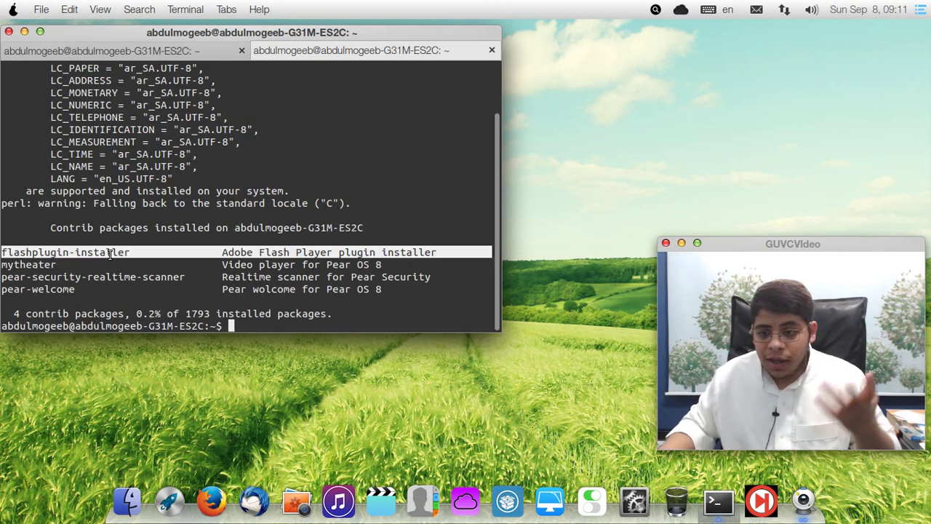
double_click(38, 271)
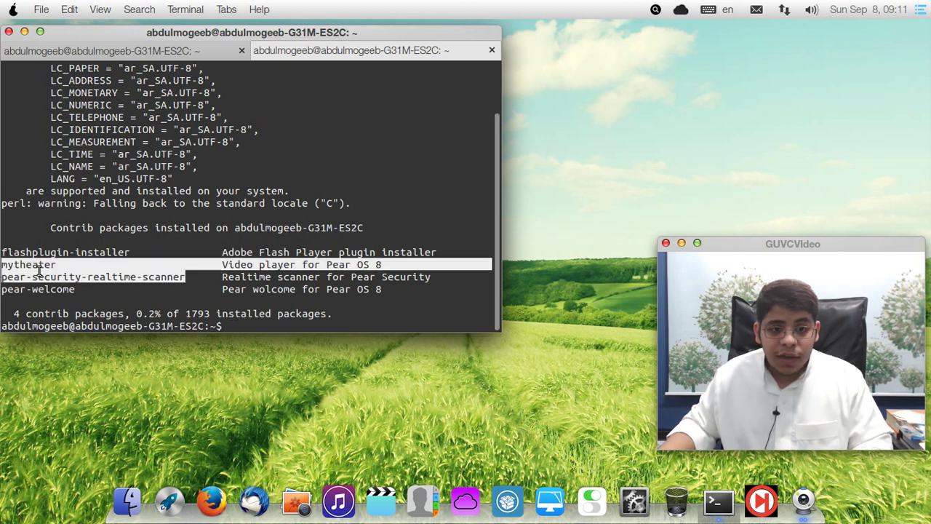
double_click(38, 268)
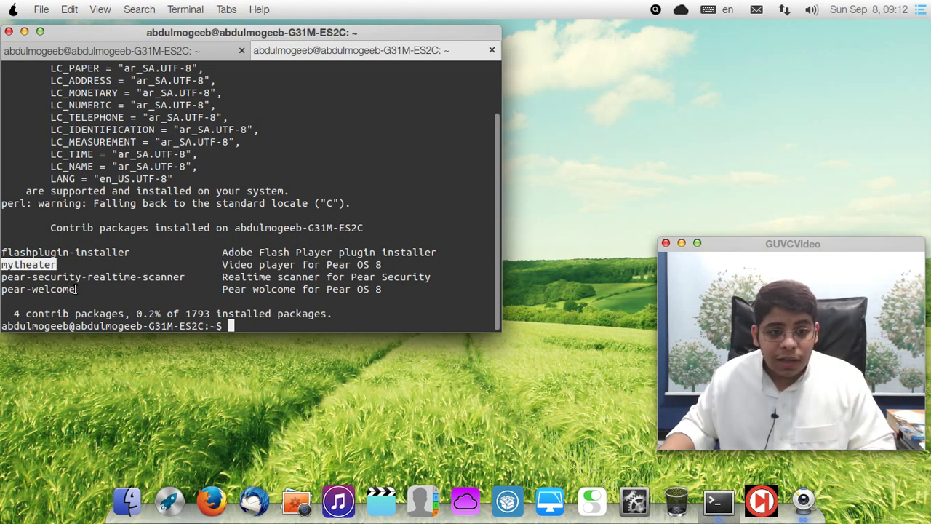
left_click_drag(75, 290, 12, 290)
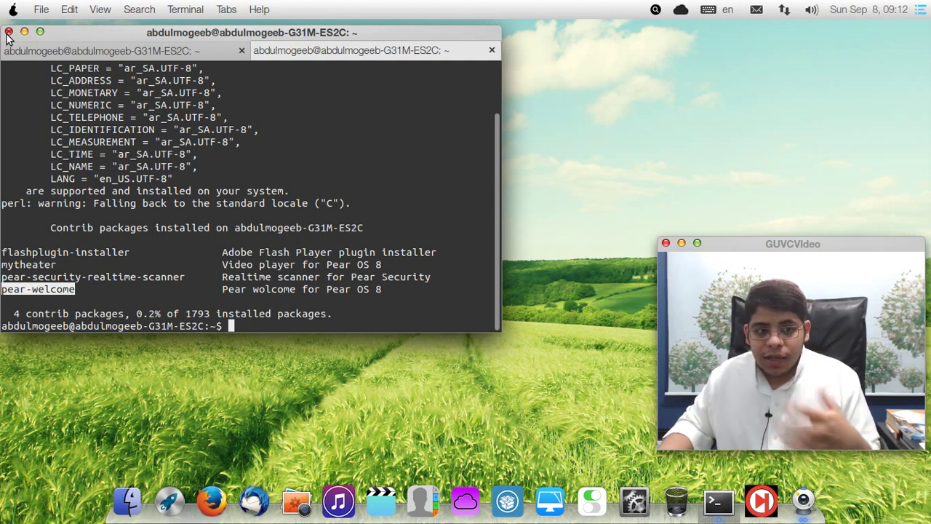
left_click_drag(78, 244, 78, 298)
left_click(79, 301)
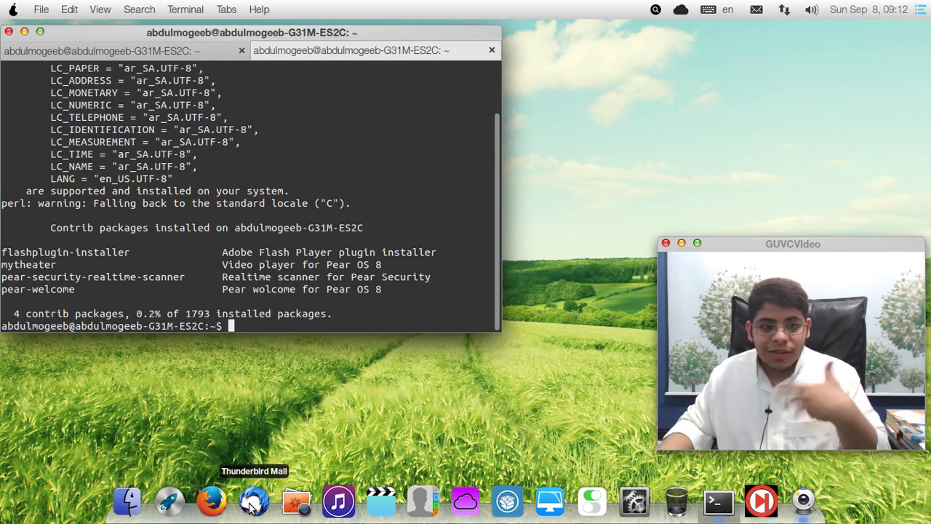
left_click(490, 51)
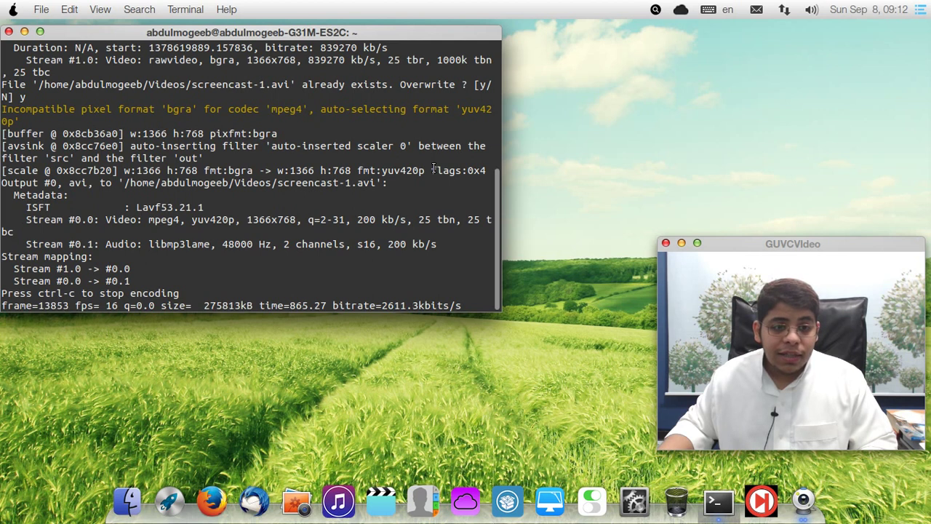
Begin an echo command in a new terminal tab.
scroll(433, 167, "up", 1)
scroll(433, 164, "down", 1)
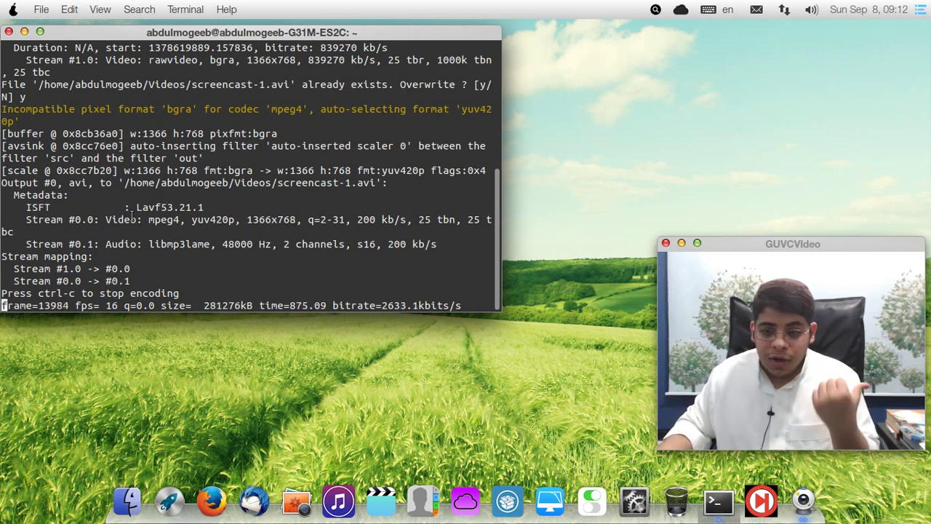
key("ctrl+shift+t")
type("echo")
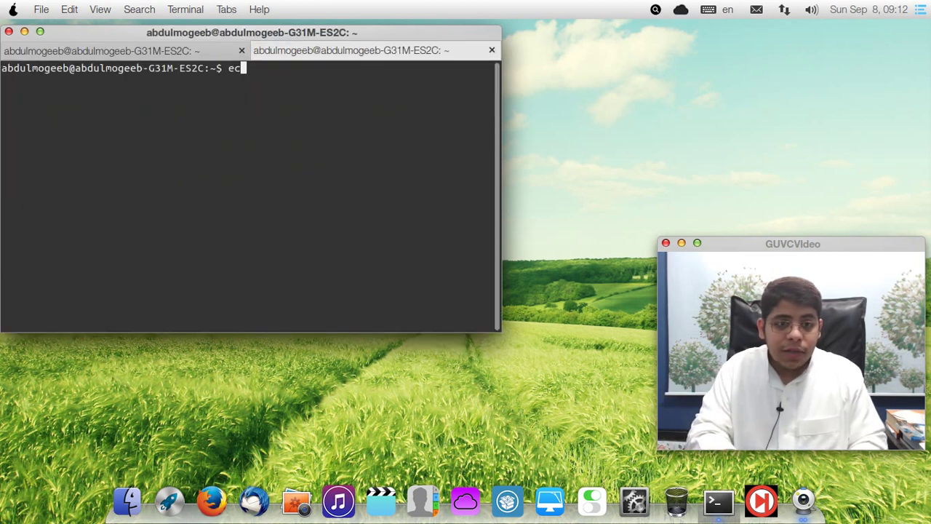